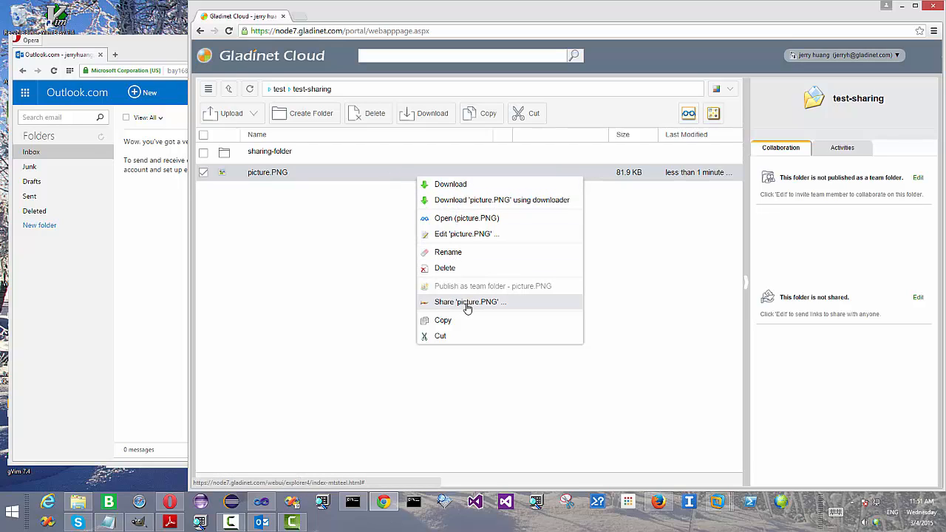
Step: Invite the external user to share picture.PNG, entering their e-mail address and a note
left_click(467, 302)
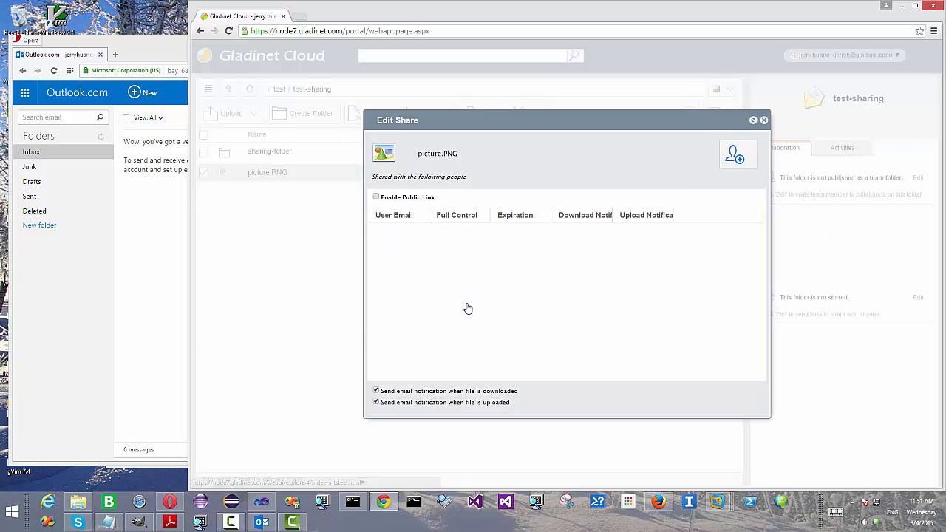
left_click(741, 161)
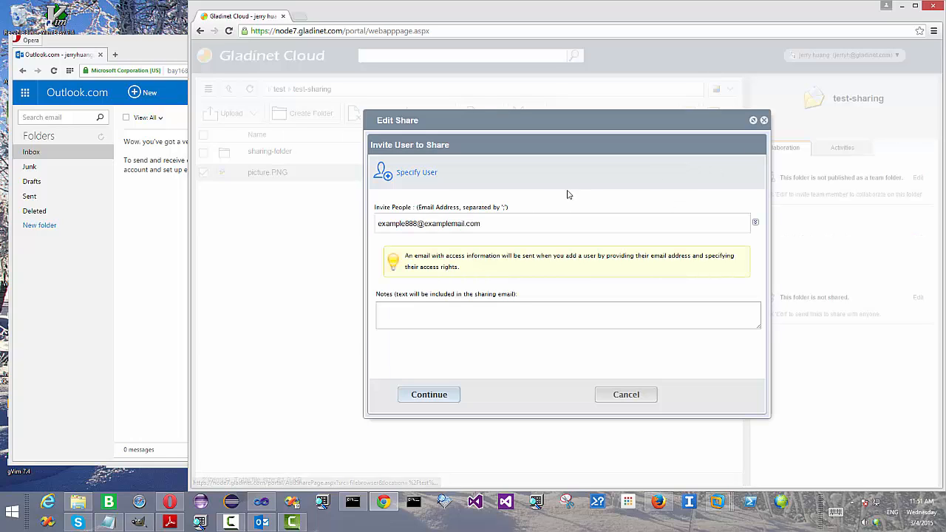
left_click(489, 227)
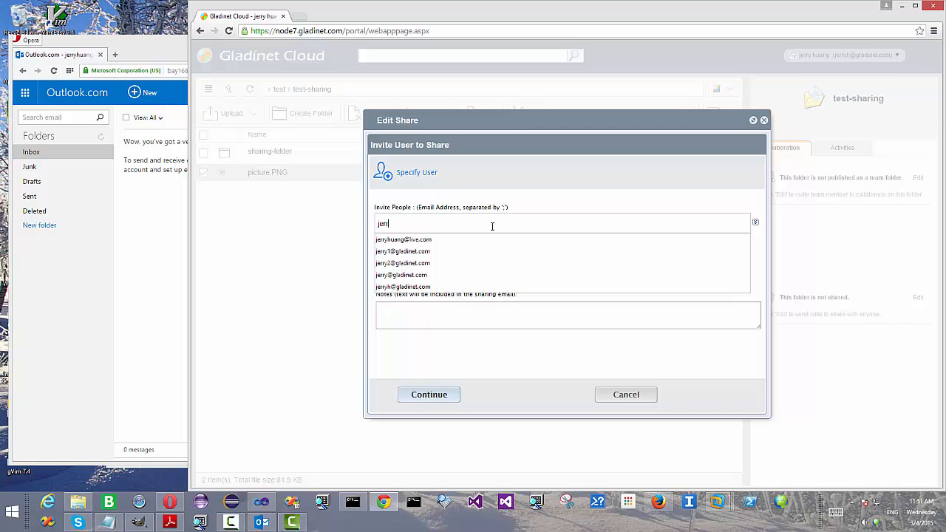
left_click(444, 240)
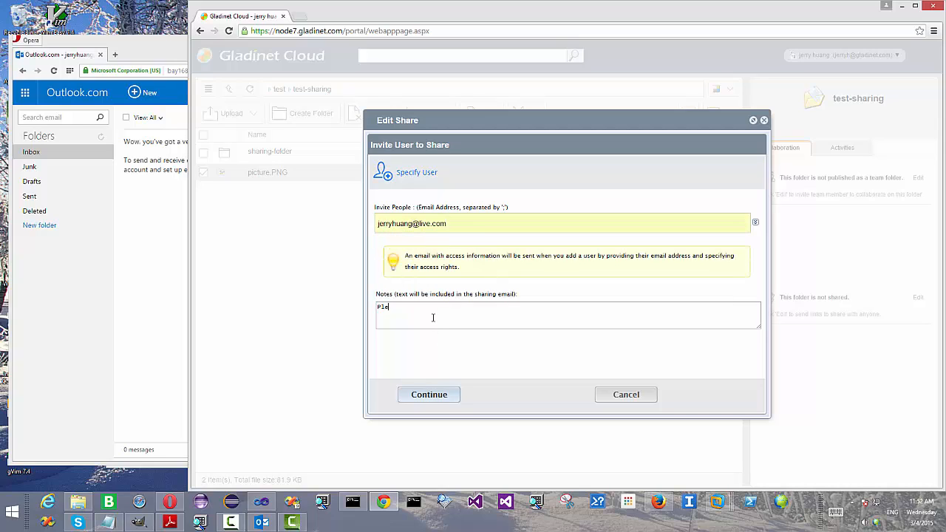
type("ck this file out")
Step: Keep the 1 Week expiry and View/Read-Only access, then share picture.PNG
left_click(430, 395)
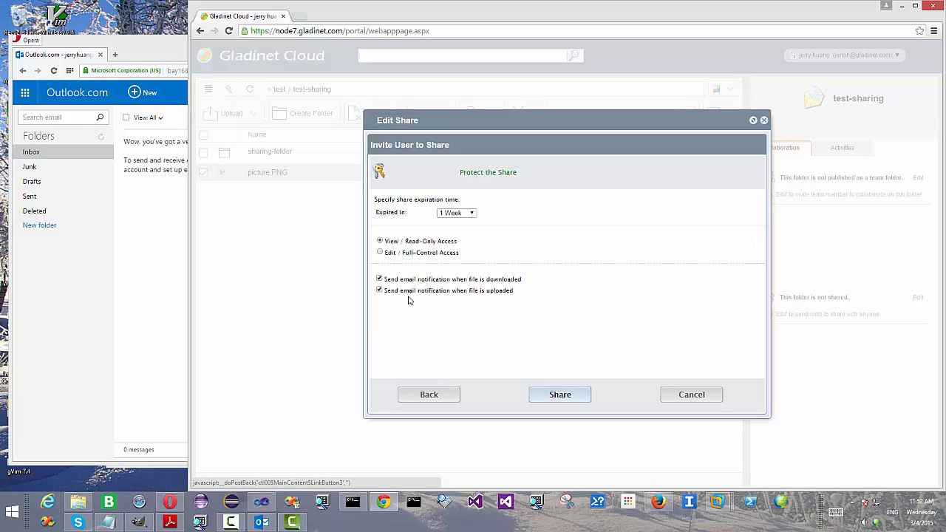
left_click(472, 213)
left_click(473, 214)
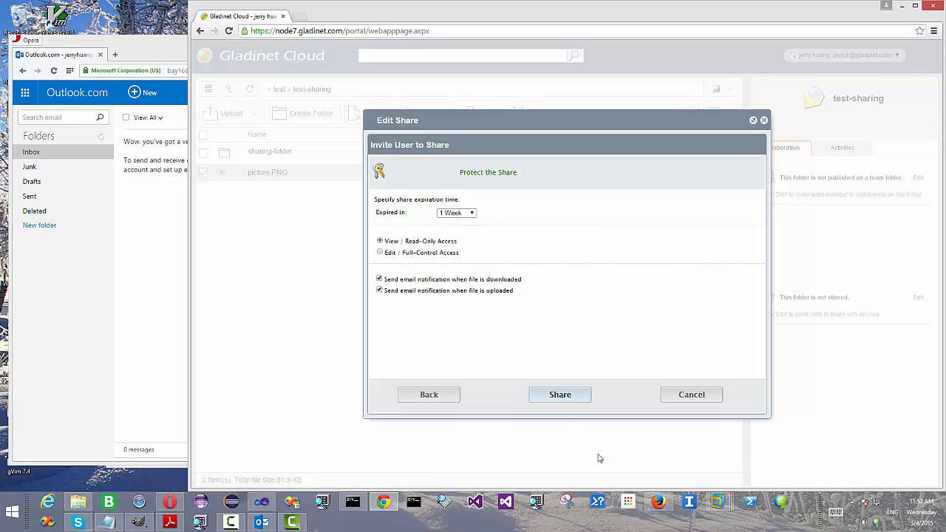
left_click(560, 395)
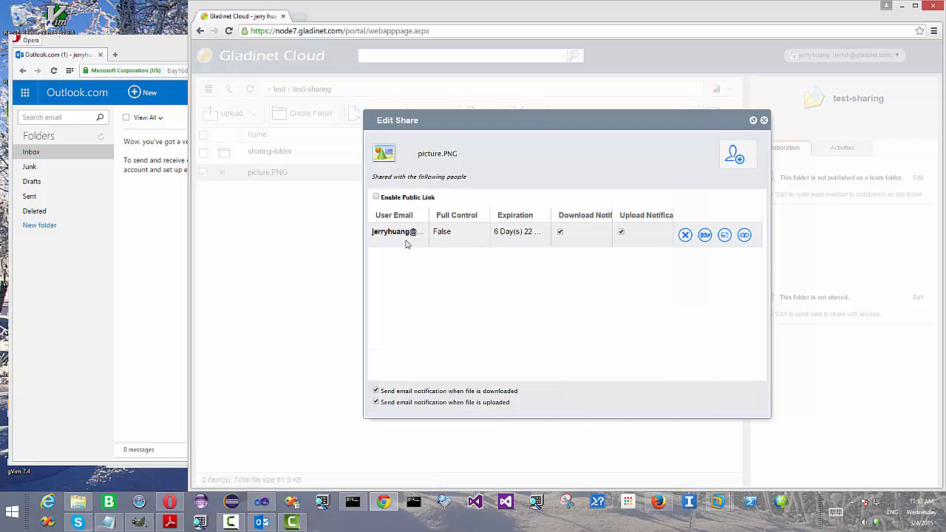
Step: In Outlook.com, open the custservice invitation email and follow its picture.PNG link
left_click(141, 266)
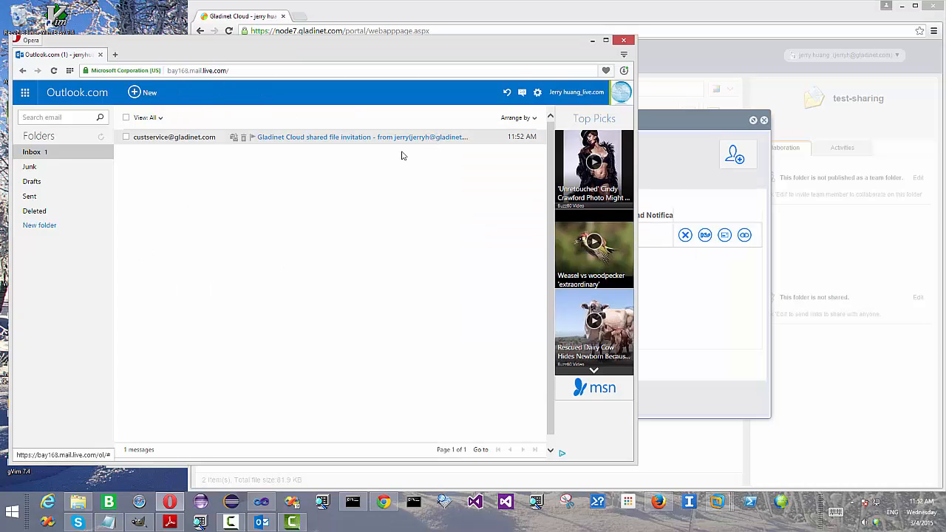
left_click(327, 139)
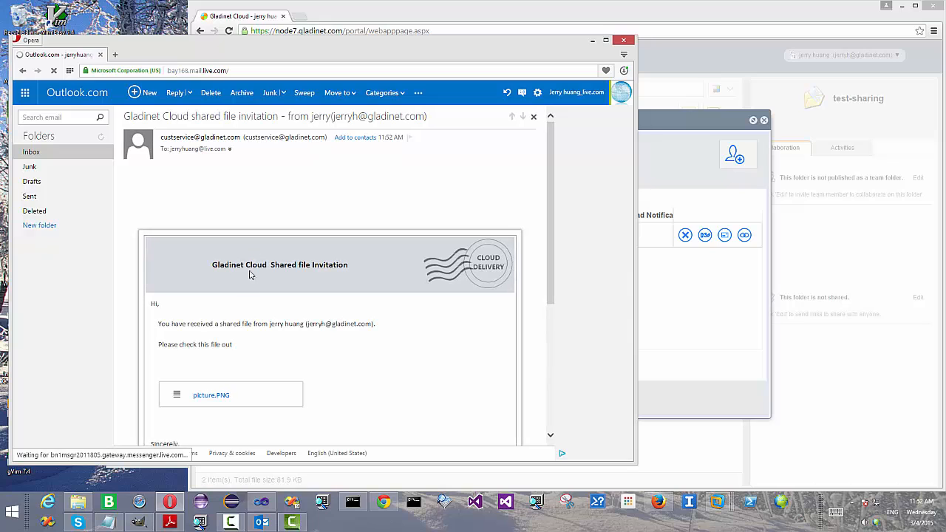
left_click(211, 396)
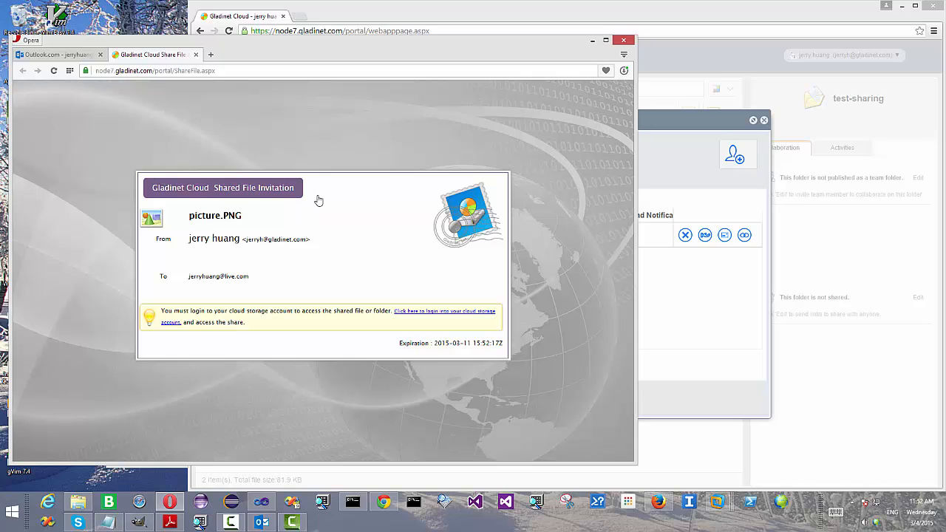
Step: From the invitation page, log in to Gladinet Cloud with the recipient's saved credentials
left_click(444, 316)
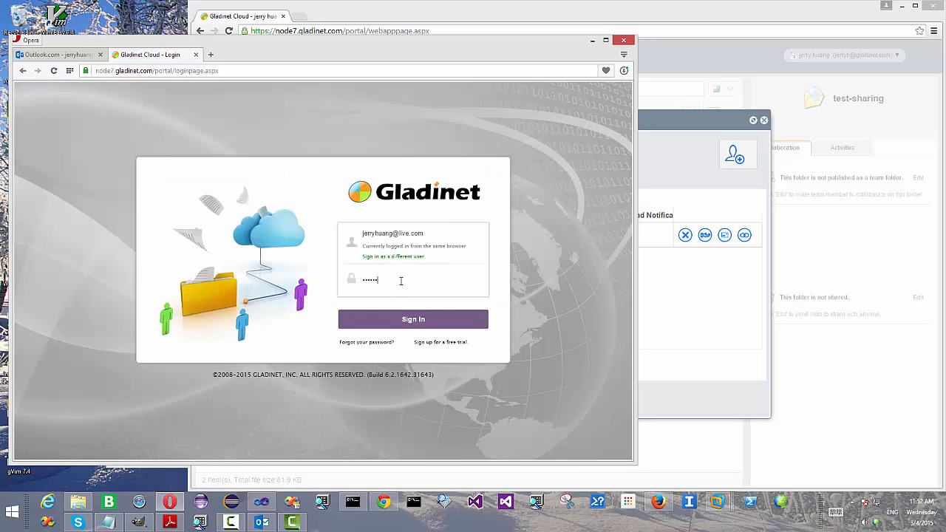
left_click(426, 321)
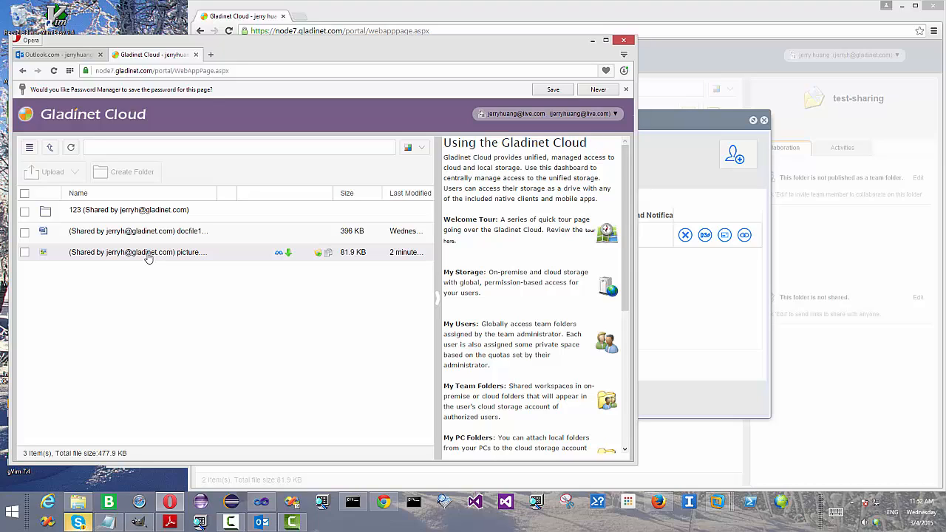
Step: Download picture.PNG as the recipient, check Opera's Downloads list, then return to Edit Share
left_click(289, 255)
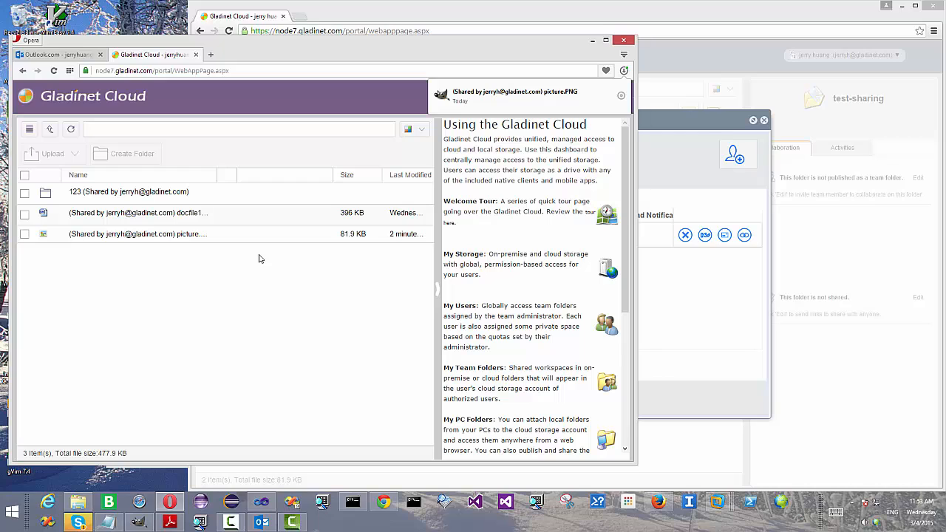
left_click(625, 71)
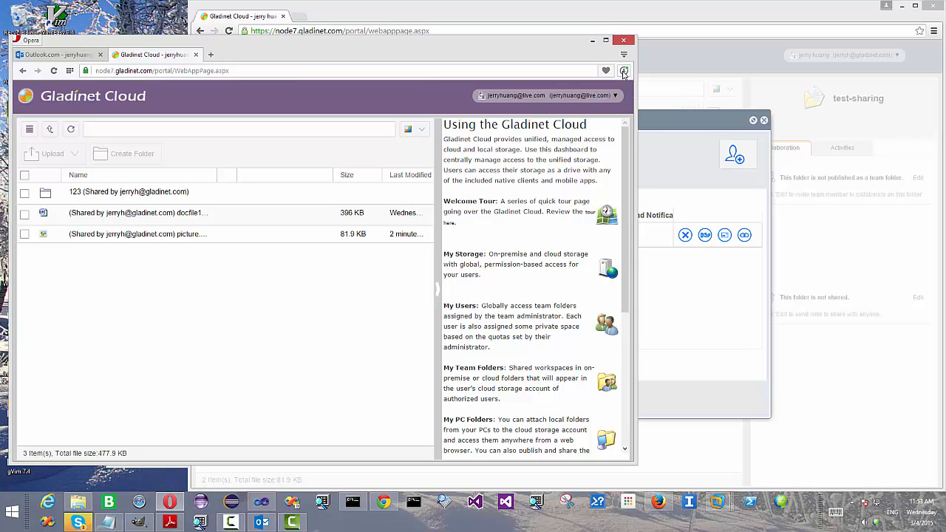
left_click(623, 71)
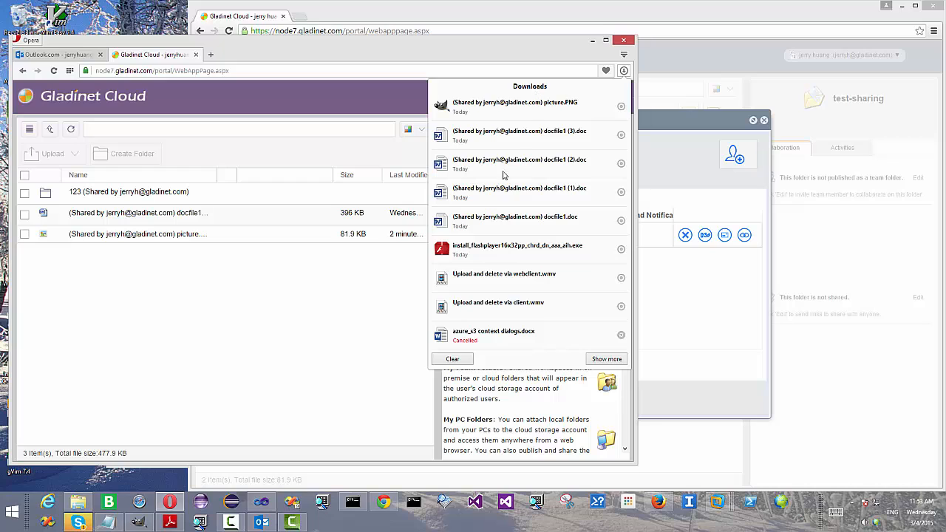
left_click(287, 385)
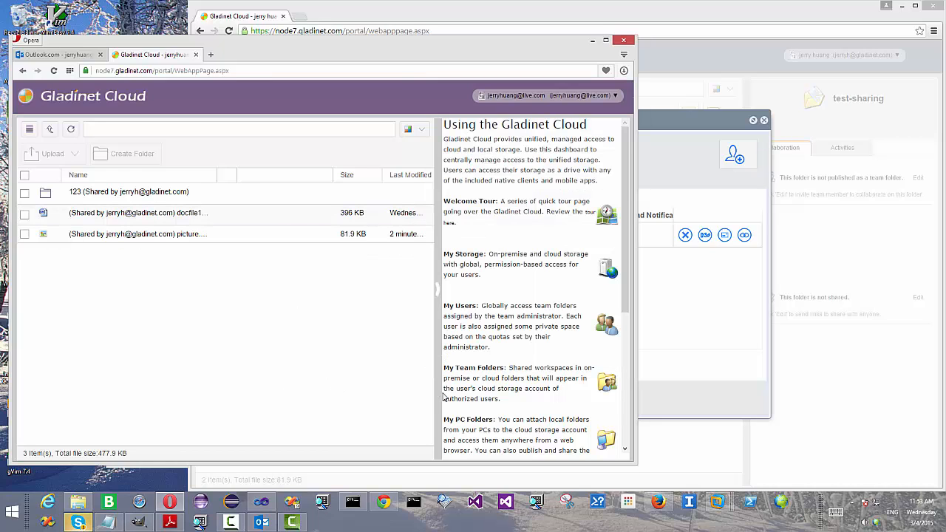
left_click(671, 16)
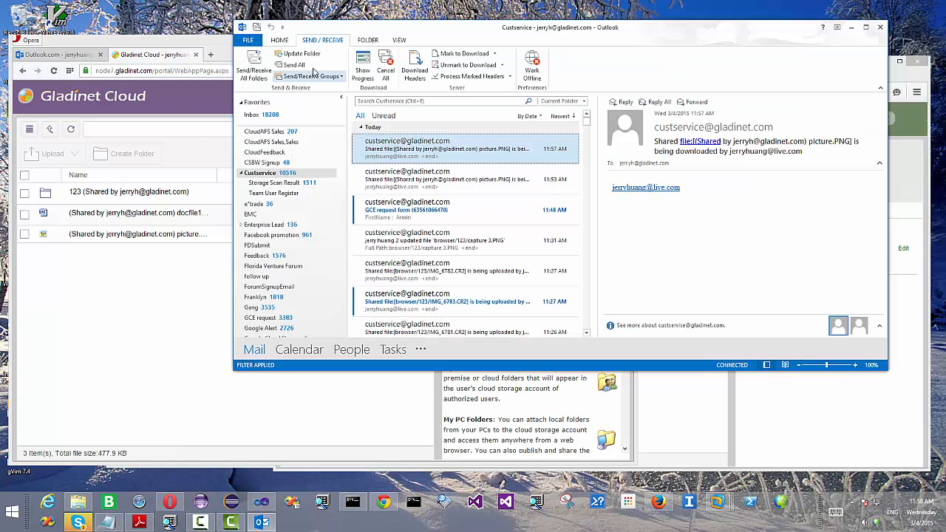
Step: Update the Outlook folder, read the 11:58 picture.PNG download notification, and return to Chrome
left_click(314, 56)
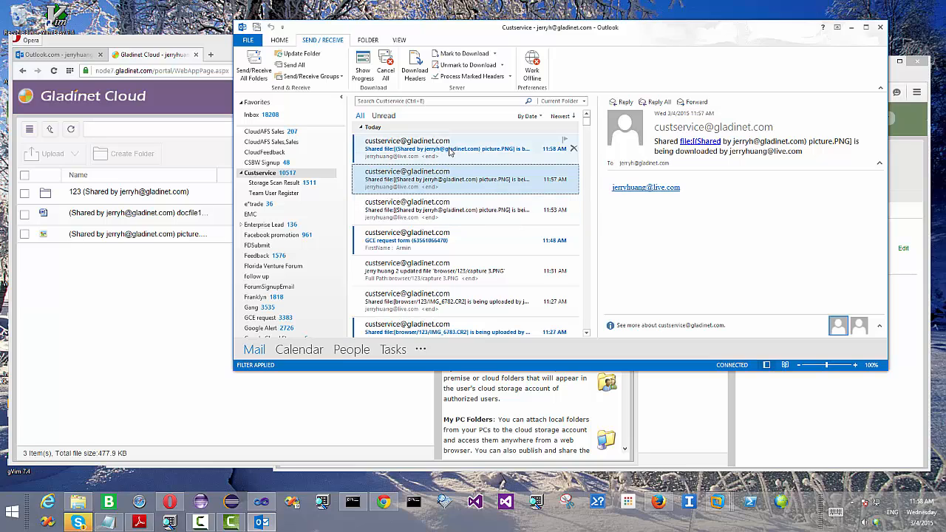
left_click(452, 149)
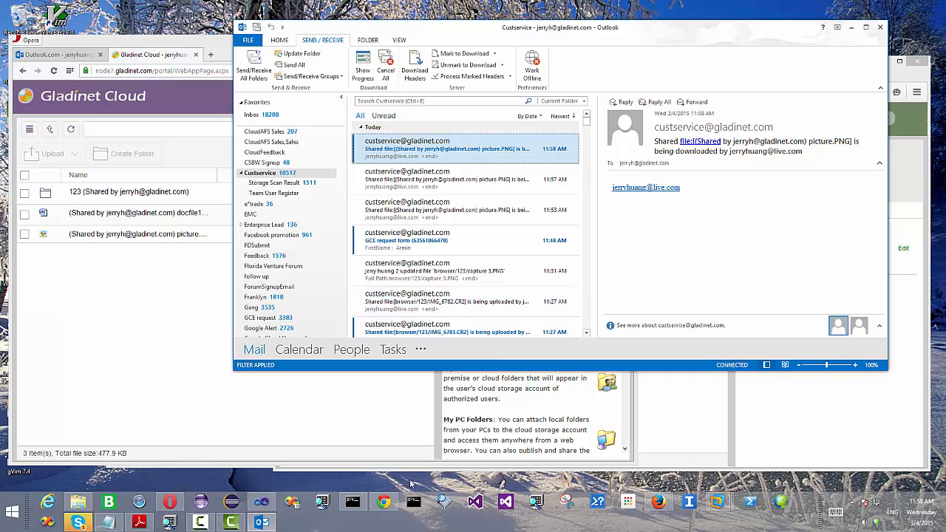
left_click(384, 504)
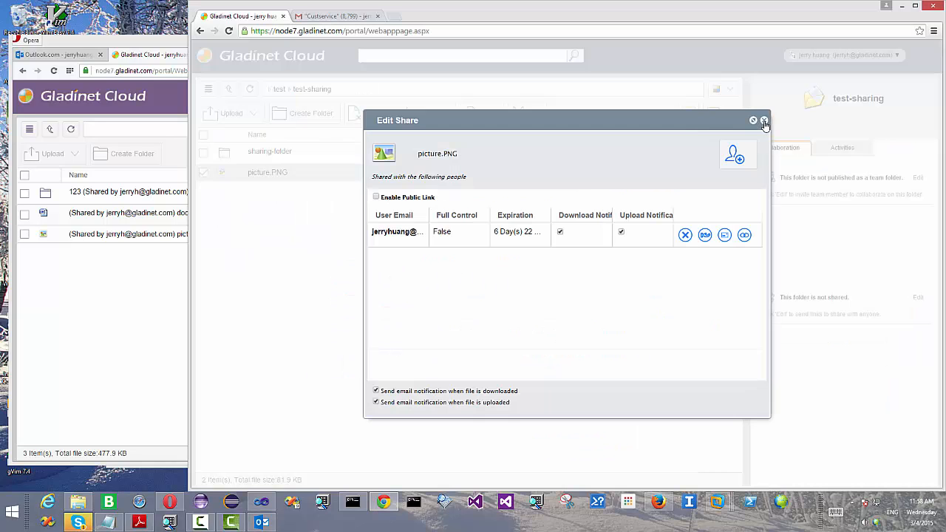
Step: Close picture.PNG's share settings and invite the external user's e-mail address to sharing-folder
left_click(764, 121)
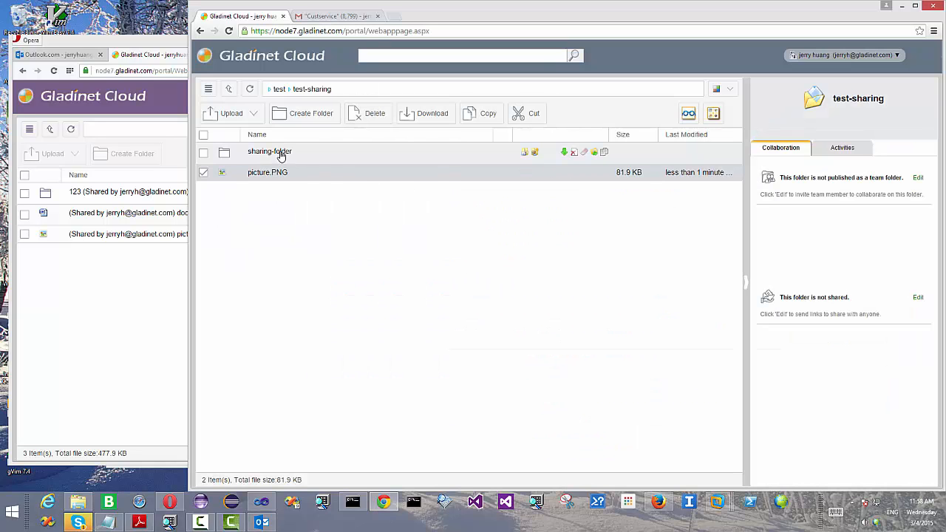
left_click(525, 154)
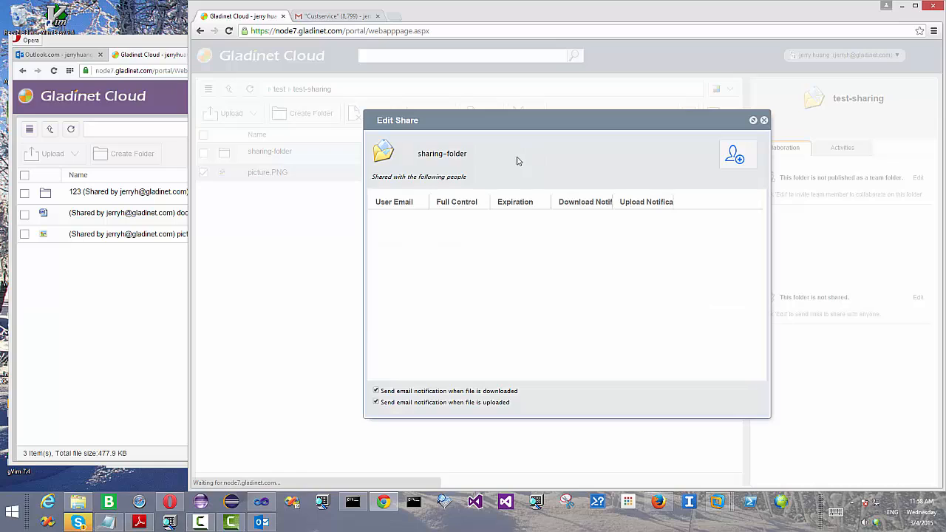
left_click(735, 157)
left_click_drag(482, 231, 297, 212)
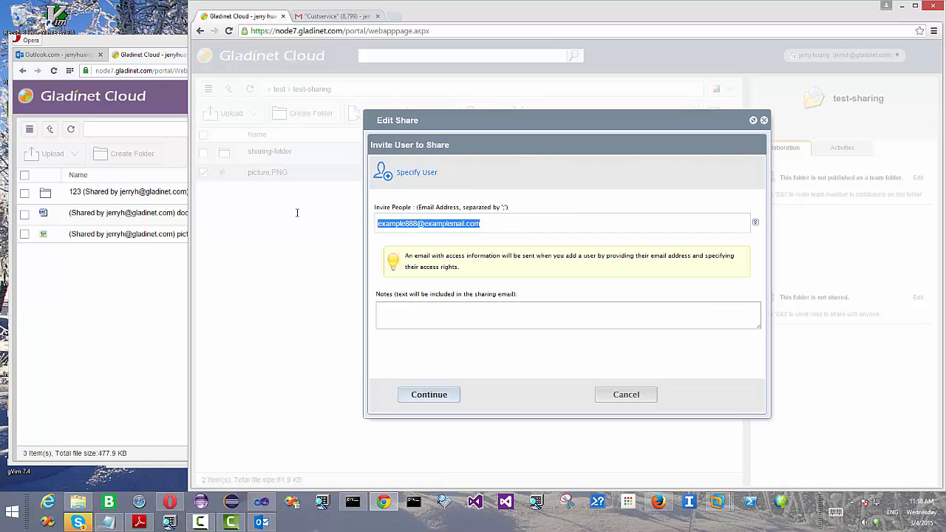
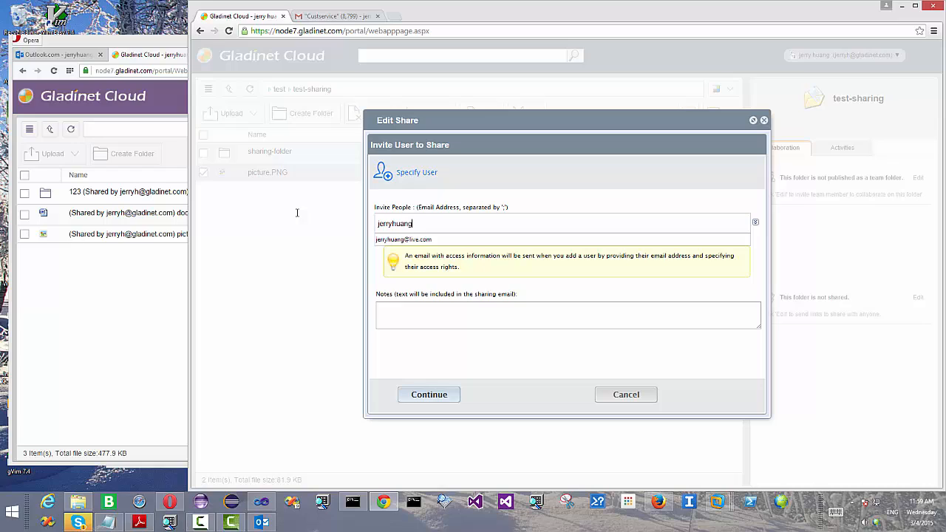
left_click(390, 309)
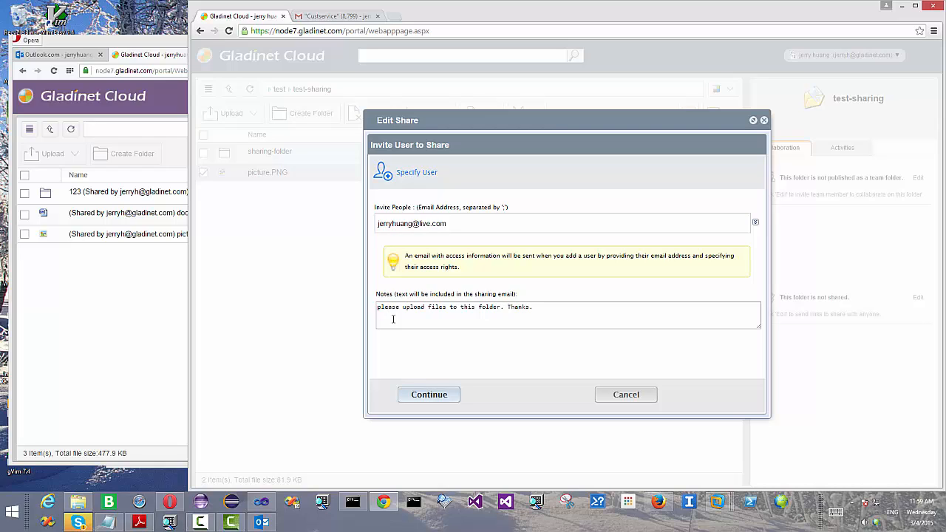
Step: Share sharing-folder with Edit/Full-Control access and 30-day expiry, then switch to Outlook.com
left_click(429, 394)
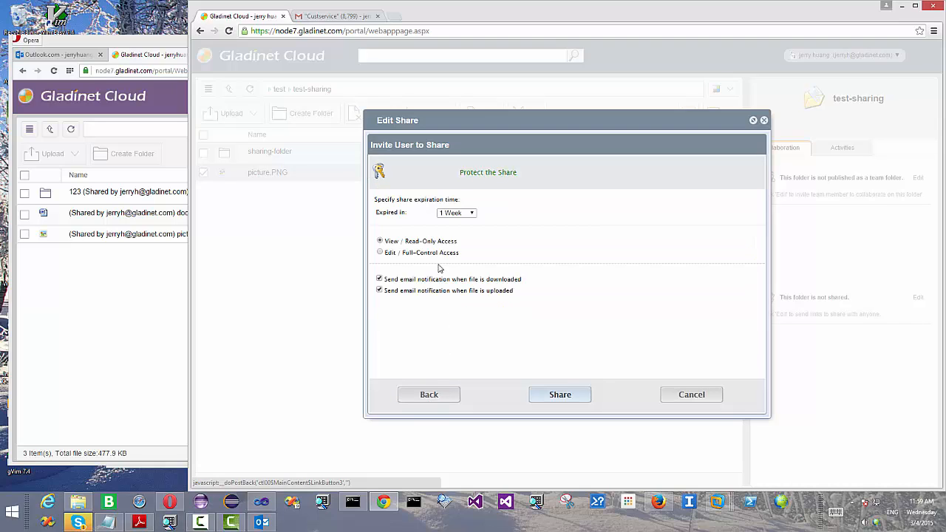
left_click(437, 253)
left_click(467, 213)
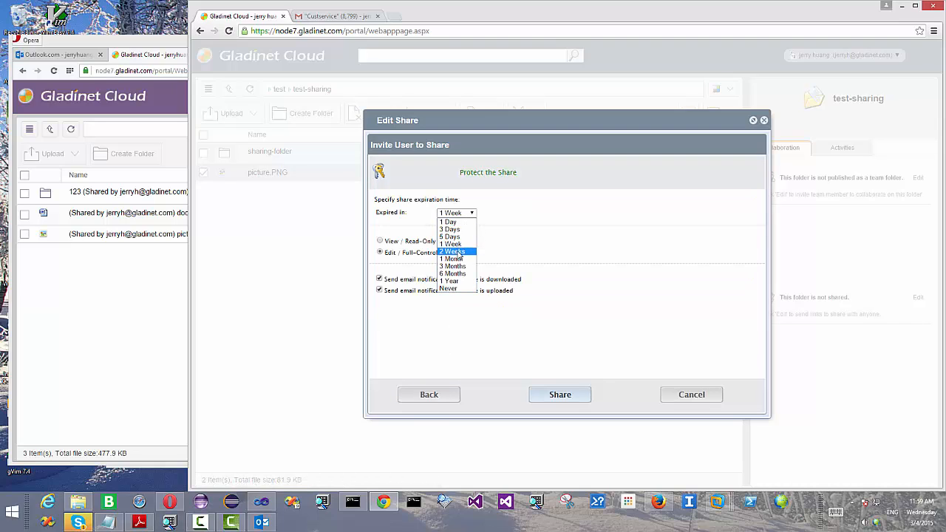
left_click(456, 260)
left_click(564, 394)
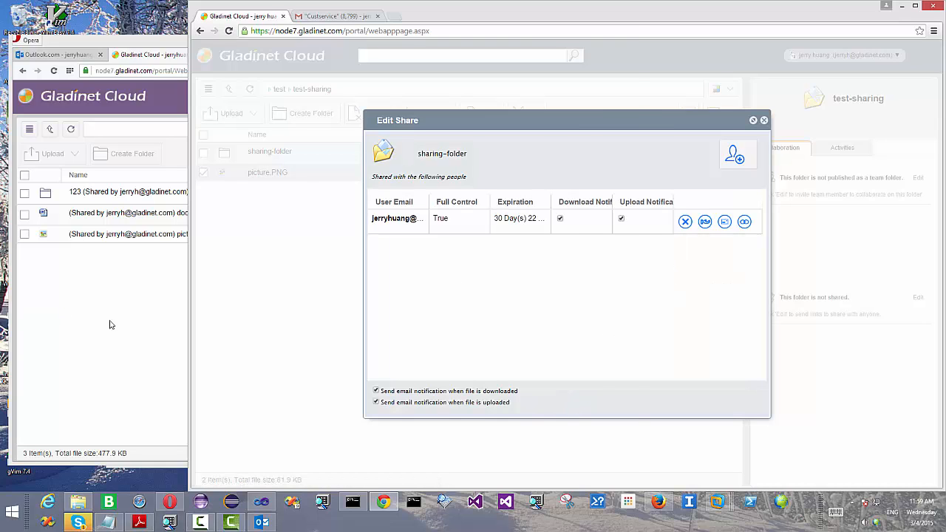
left_click(110, 325)
left_click(55, 54)
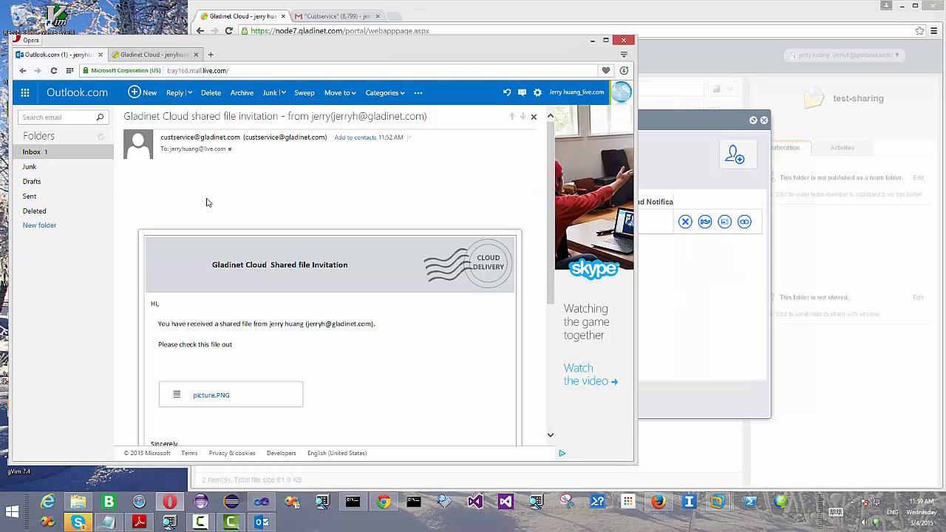
Step: Open the 'shared folder invitation' email in the Inbox and follow its sharing-folder link
left_click(34, 152)
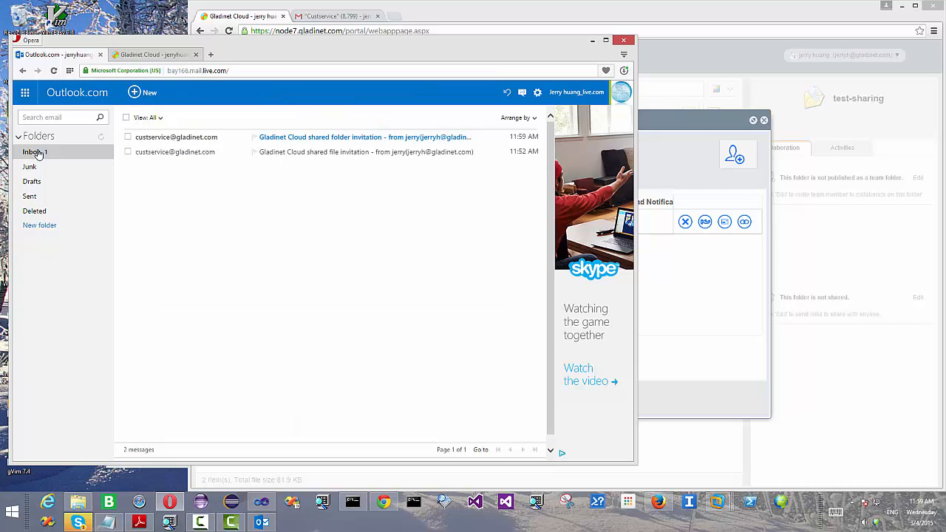
left_click(332, 139)
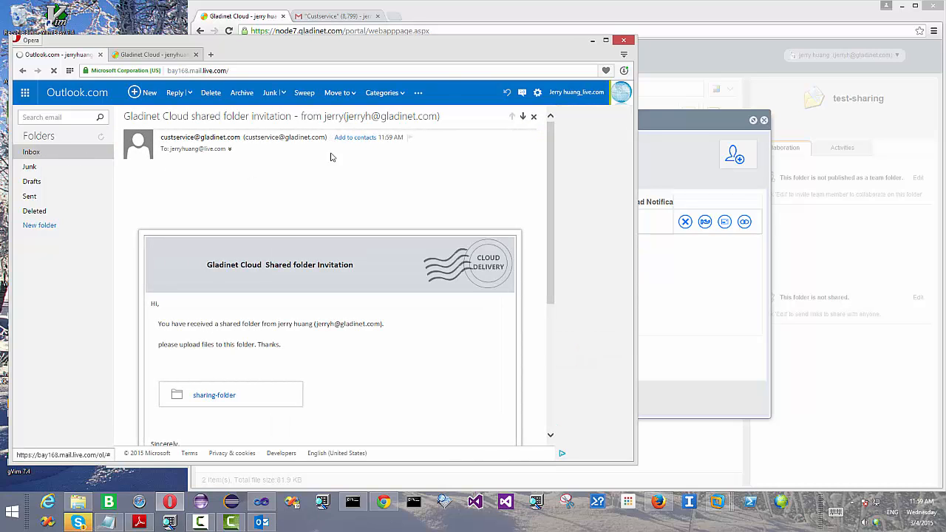
scroll(328, 201, "down", 1)
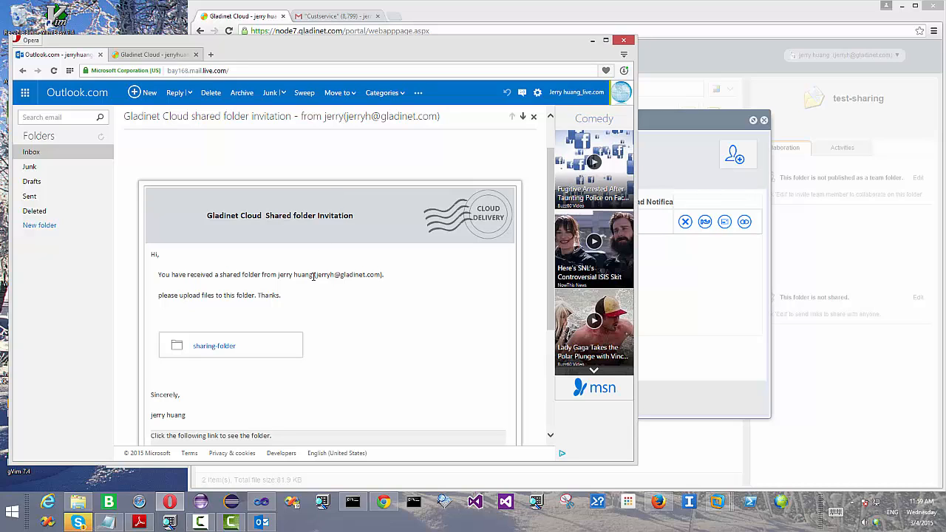
left_click(214, 346)
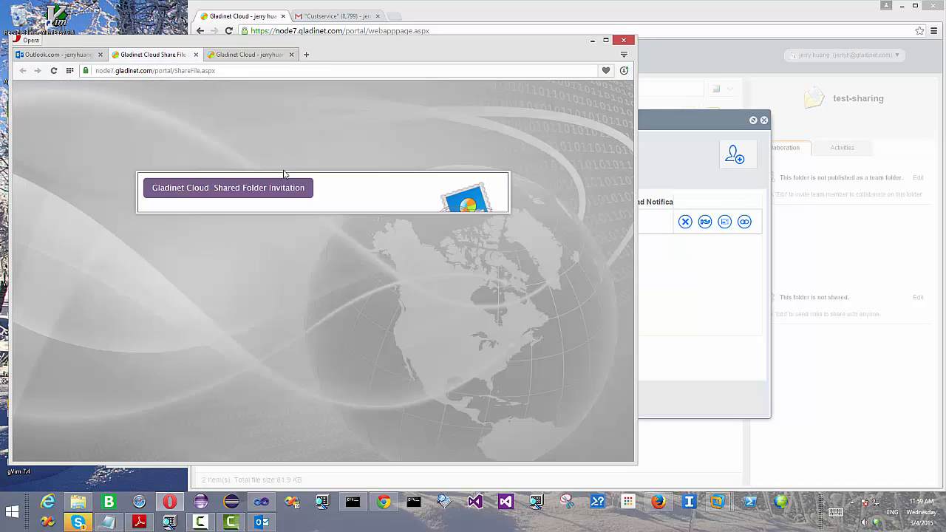
Step: Log in, refresh the recipient's file list, open the empty sharing-folder, and move the window right
left_click(426, 312)
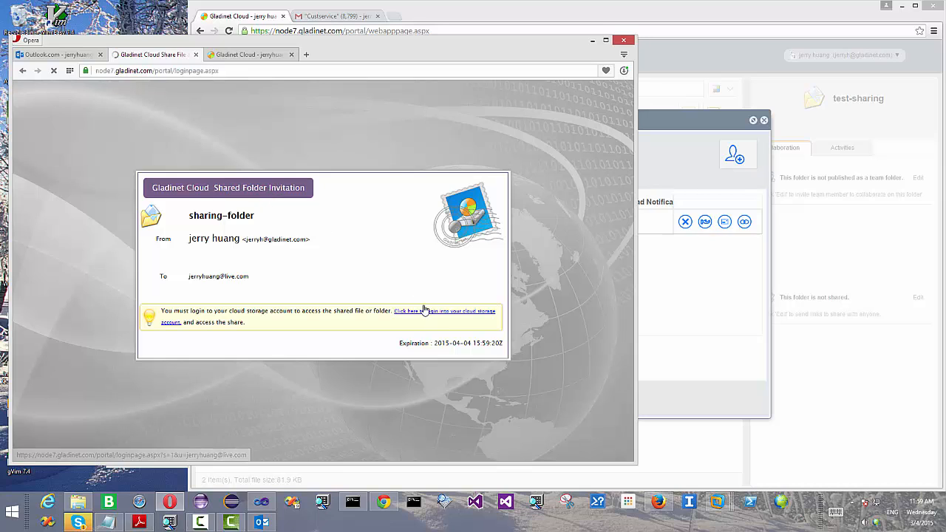
left_click(242, 55)
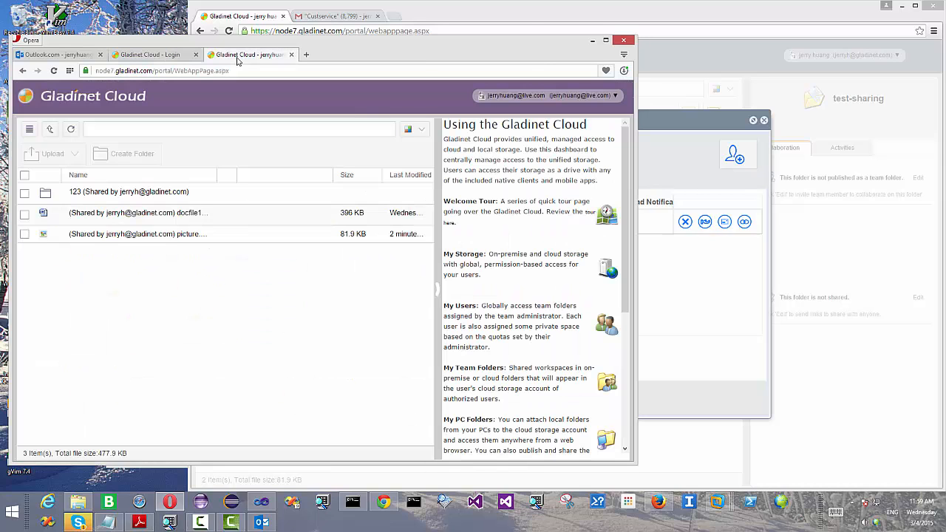
left_click(70, 128)
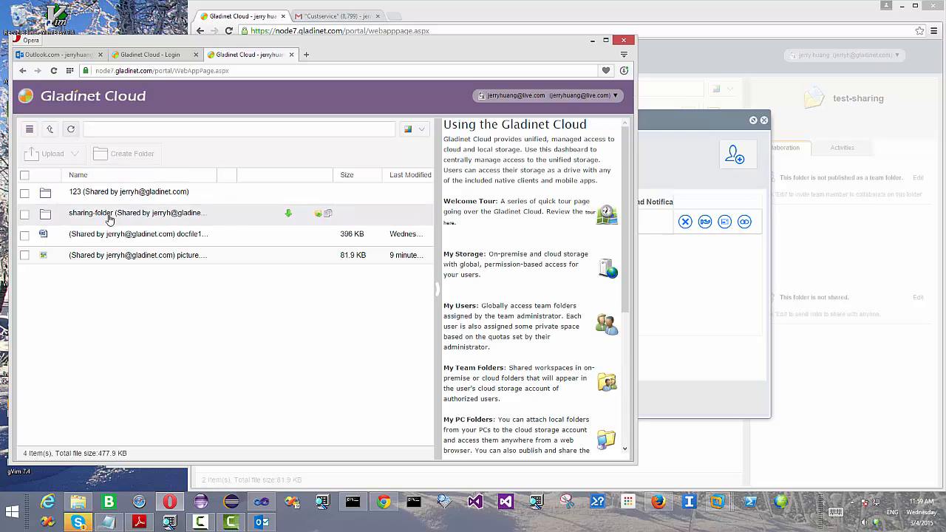
double_click(109, 217)
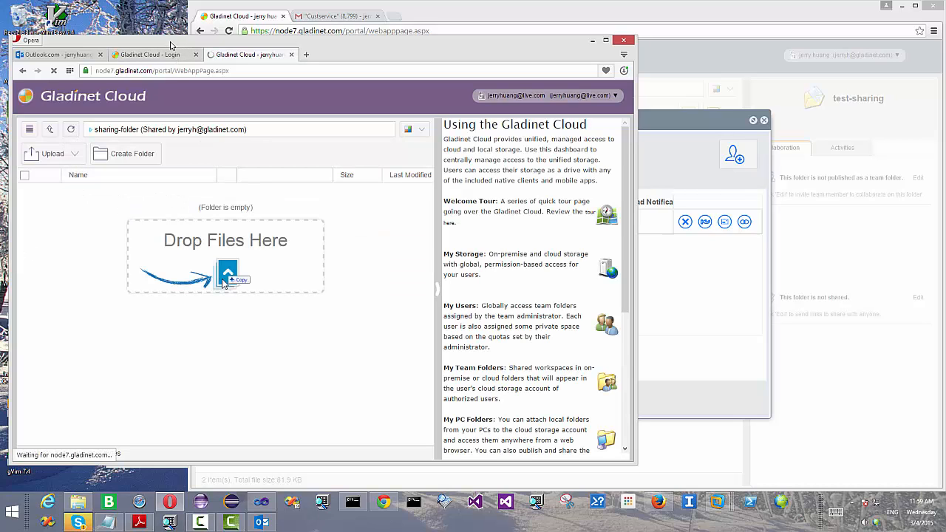
left_click_drag(182, 45, 443, 46)
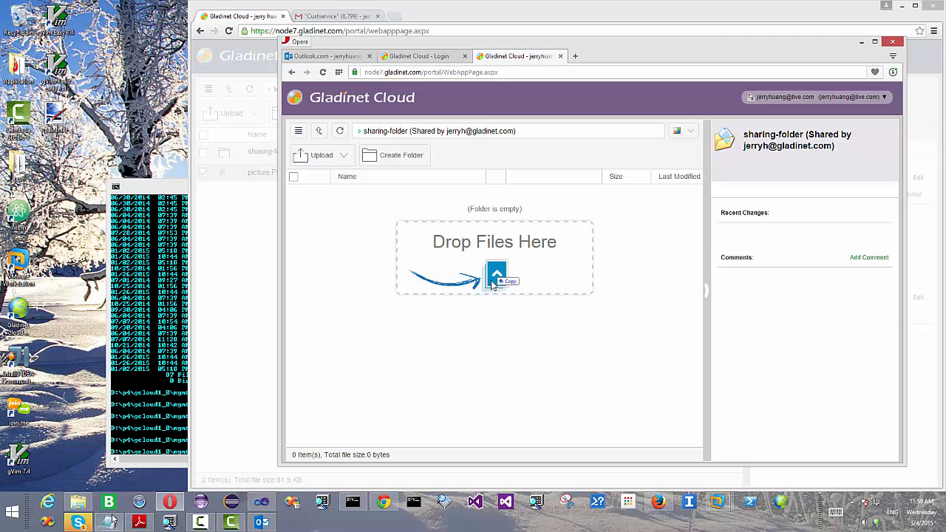
mouse_move(85, 504)
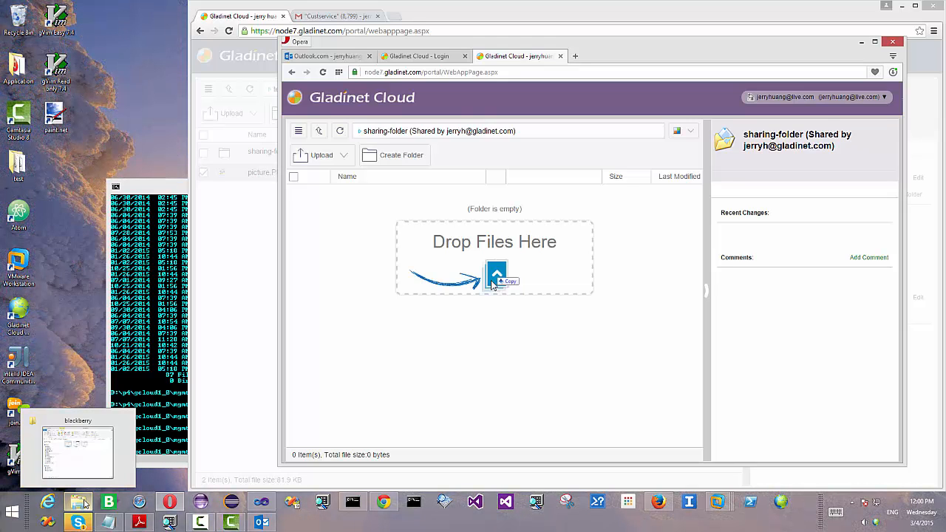
Step: Drag Capture1 from the Pictures\blackberry window into sharing-folder's 'Drop Files Here' area
left_click(84, 504)
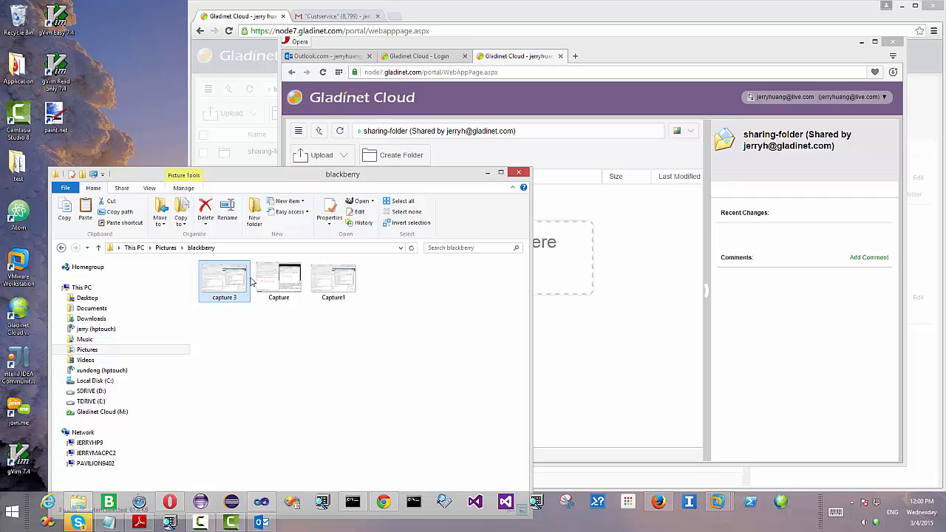
left_click(334, 284)
left_click_drag(334, 284, 604, 340)
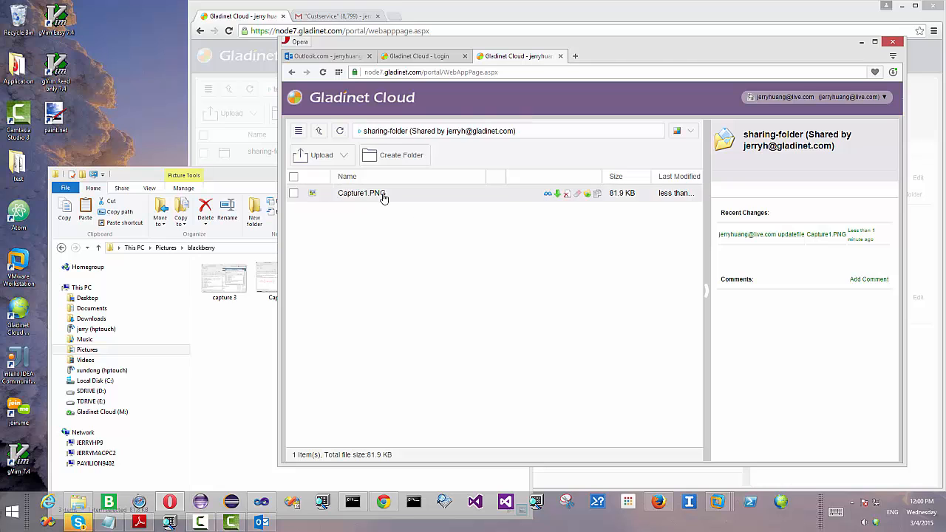
left_click_drag(650, 52, 417, 53)
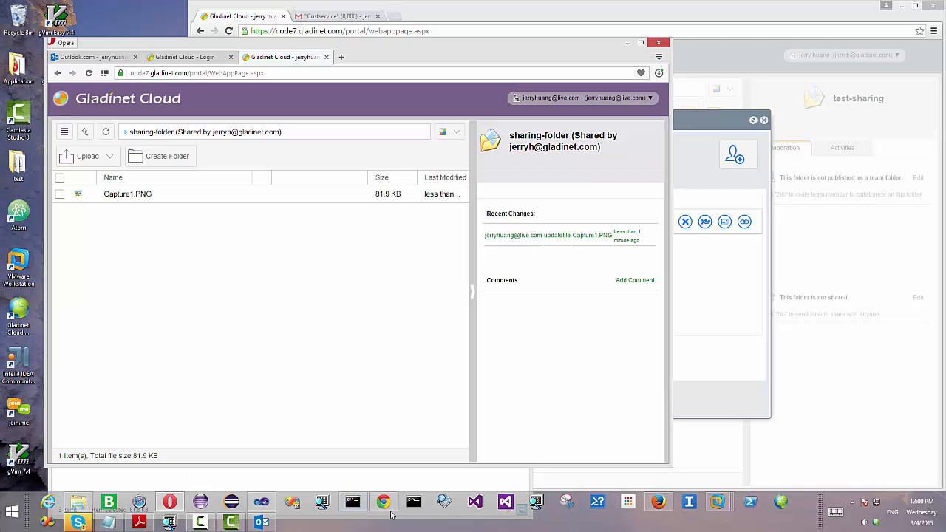
Step: Read the 12:00 PM Capture1.PNG upload notification in Outlook, then return to Edit Share
left_click(260, 521)
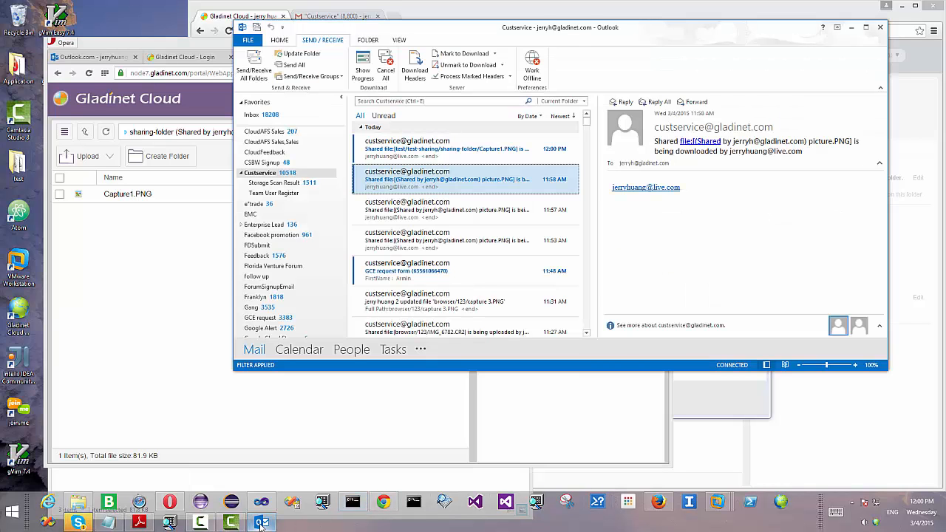
left_click(434, 151)
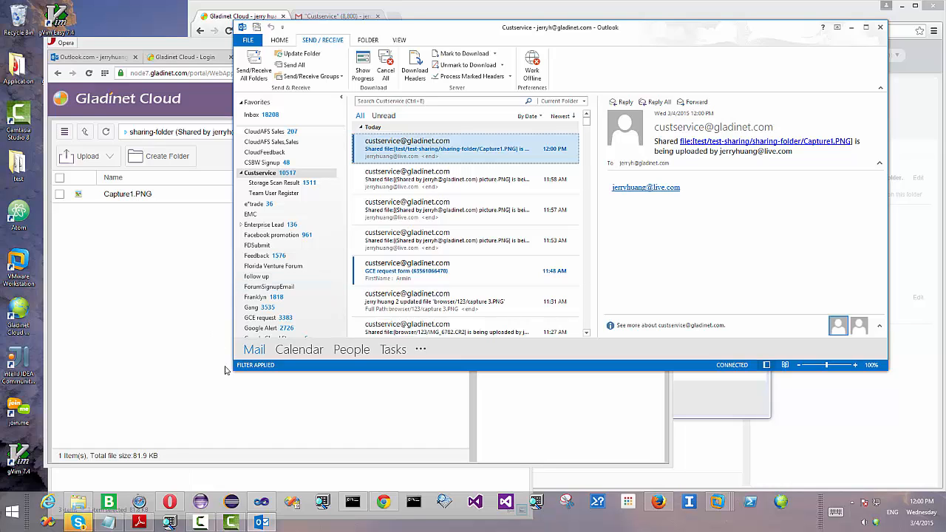
left_click(456, 9)
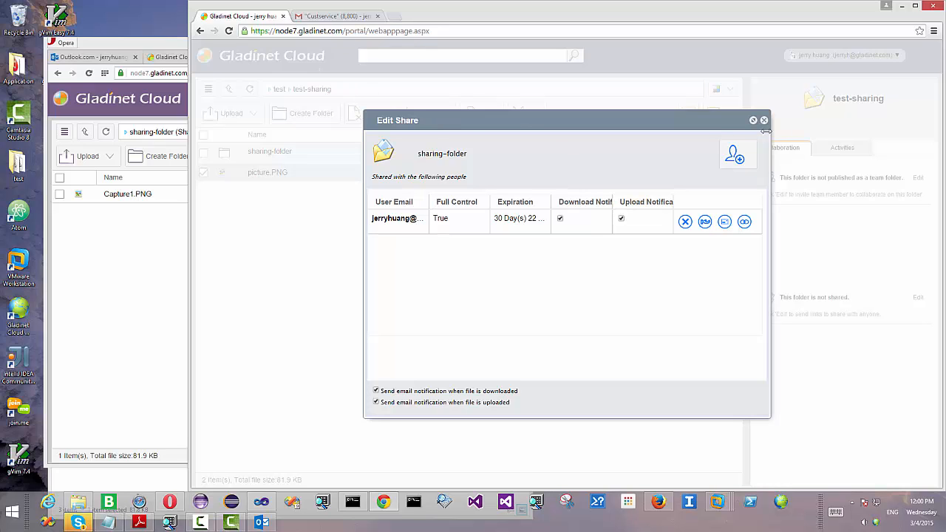
Step: Close the share settings, check sharing-folder's contents, and return to test-sharing
left_click(764, 120)
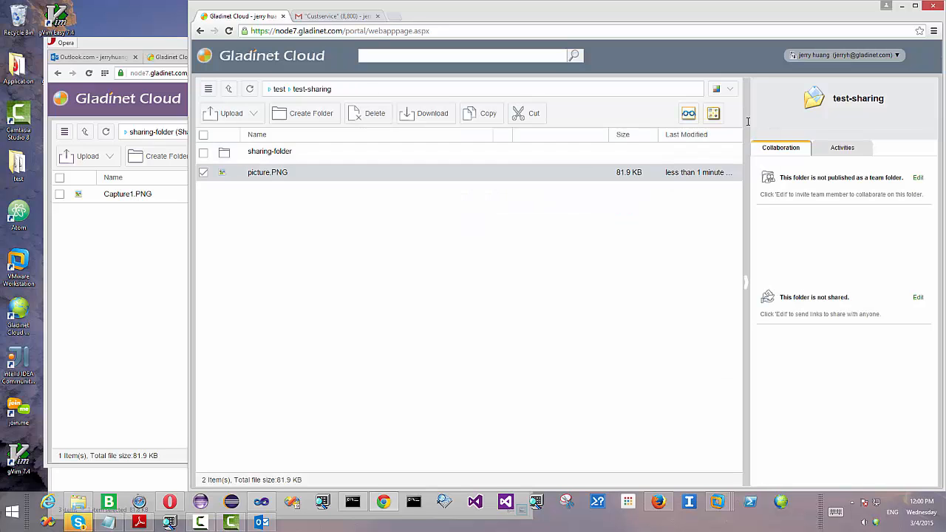
double_click(364, 156)
left_click(229, 93)
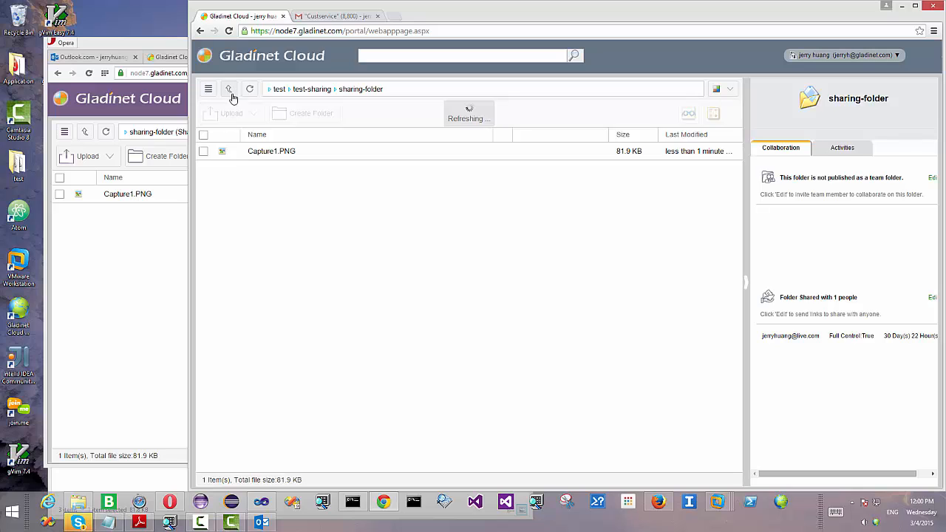
Step: Publish sharing-folder as a team folder giving both team members read and write access
right_click(391, 159)
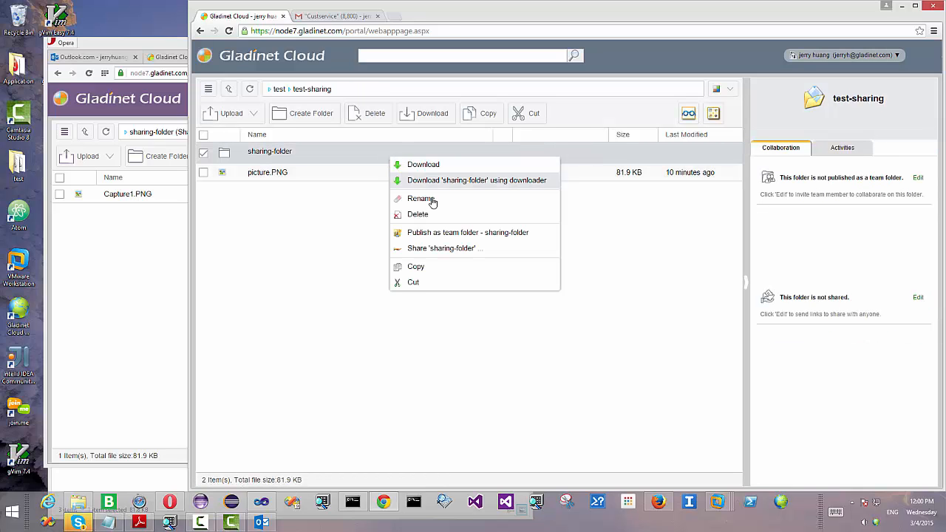
left_click(456, 233)
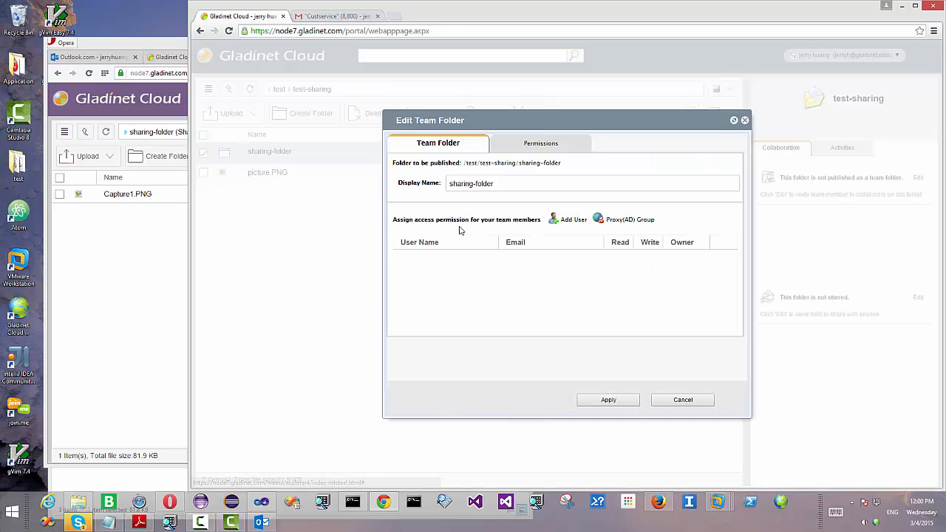
left_click(573, 222)
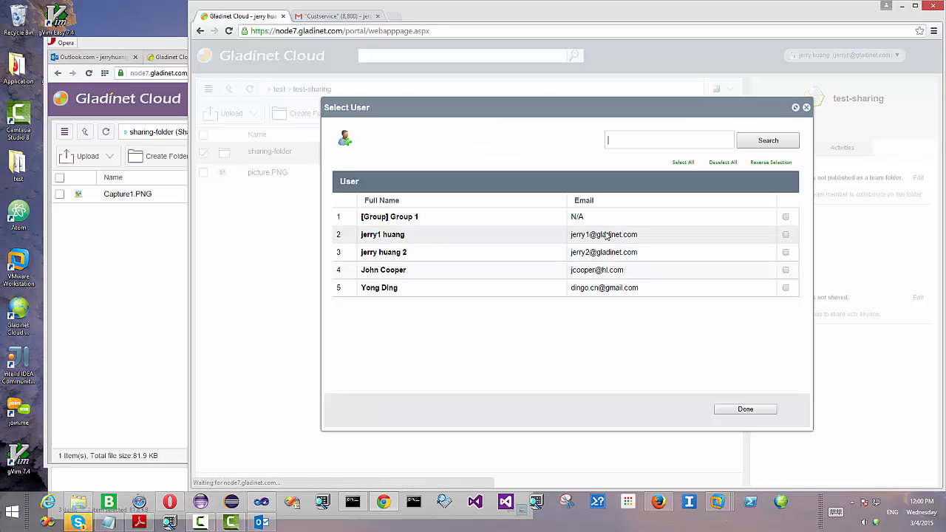
left_click(786, 235)
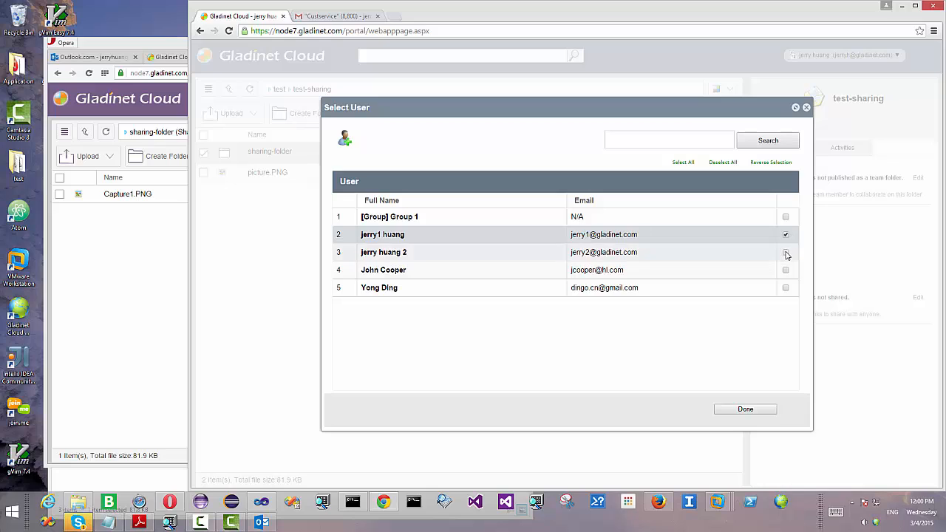
left_click(786, 252)
left_click(741, 407)
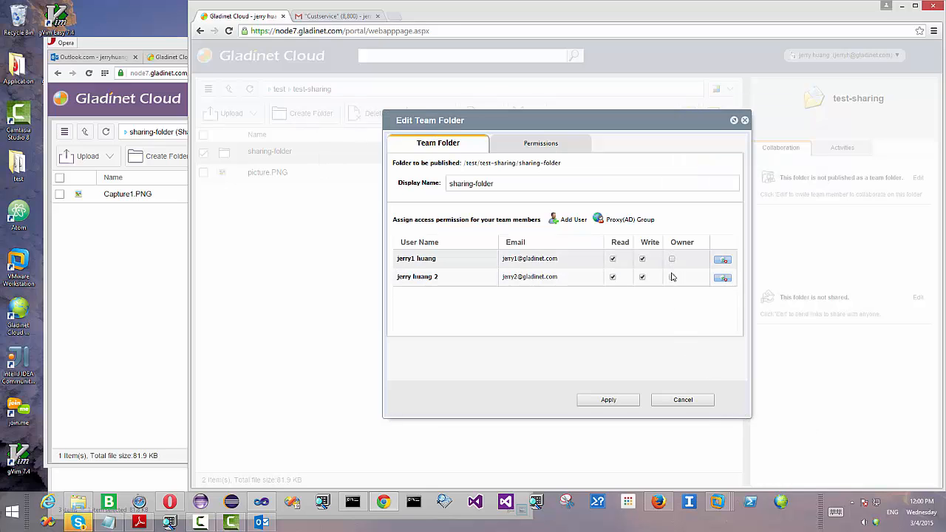
left_click(623, 400)
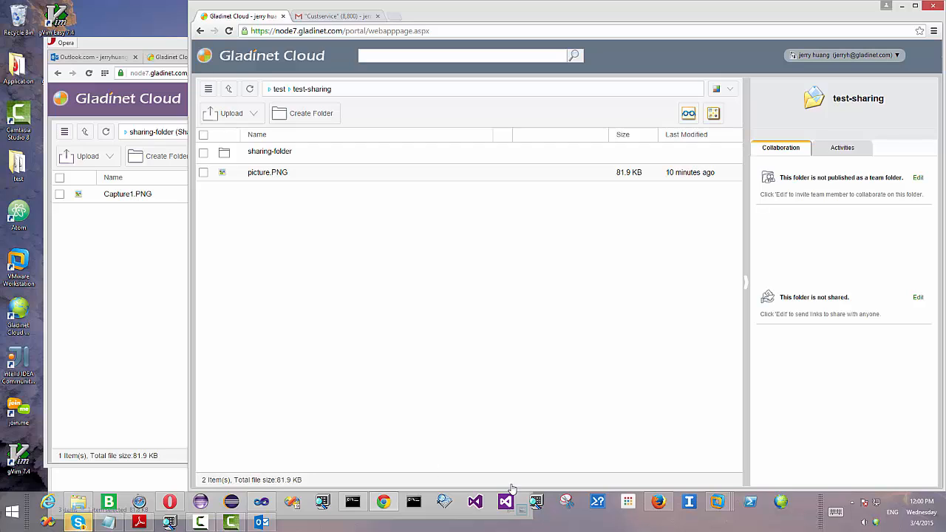
Step: As the second member, go up to the root and open sharing-folder (Team Folder) showing Capture1.PNG
left_click(657, 505)
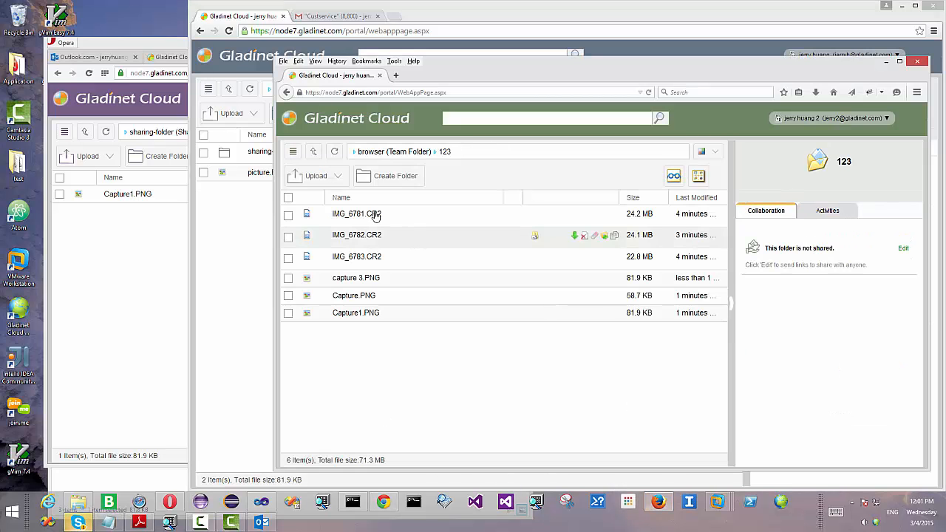
left_click(314, 154)
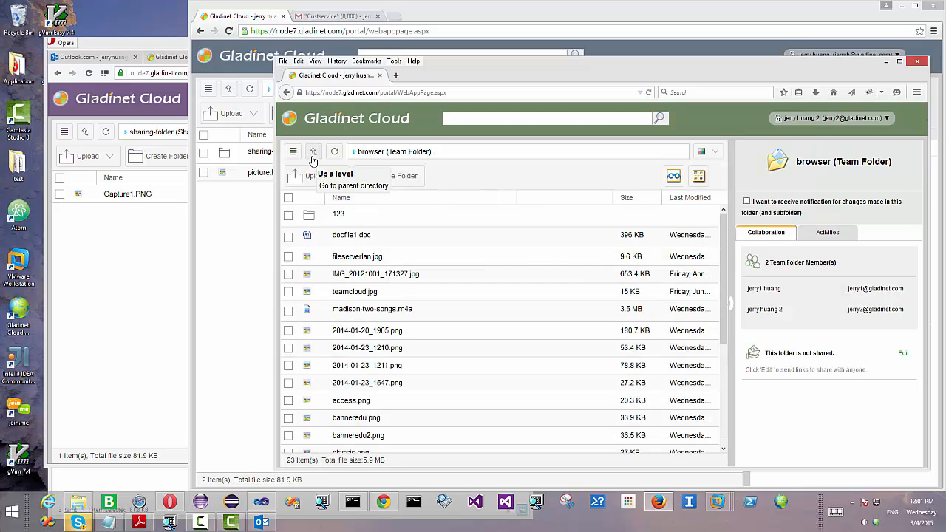
left_click(313, 154)
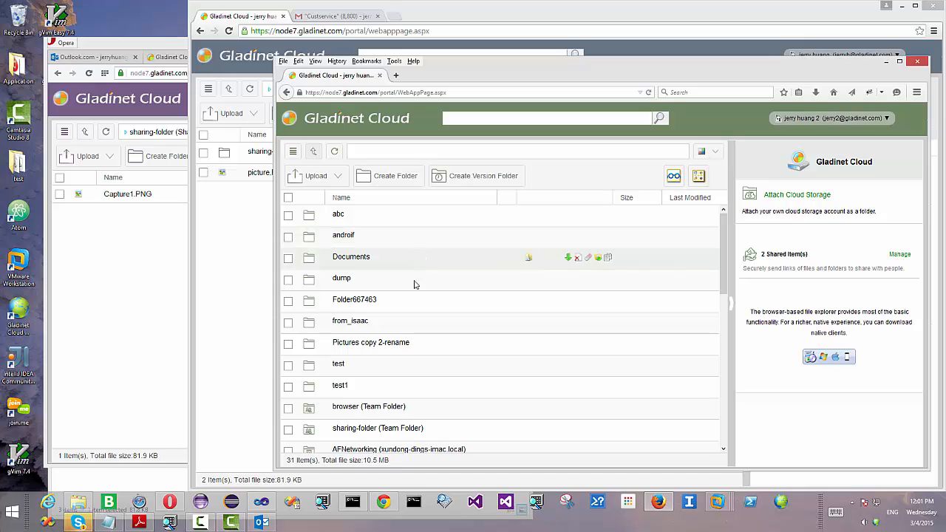
left_click(384, 429)
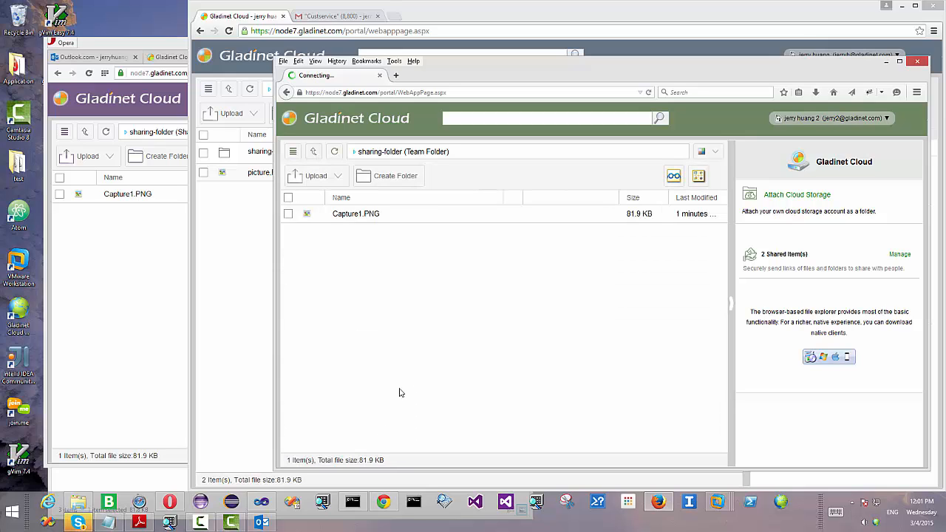
left_click(80, 504)
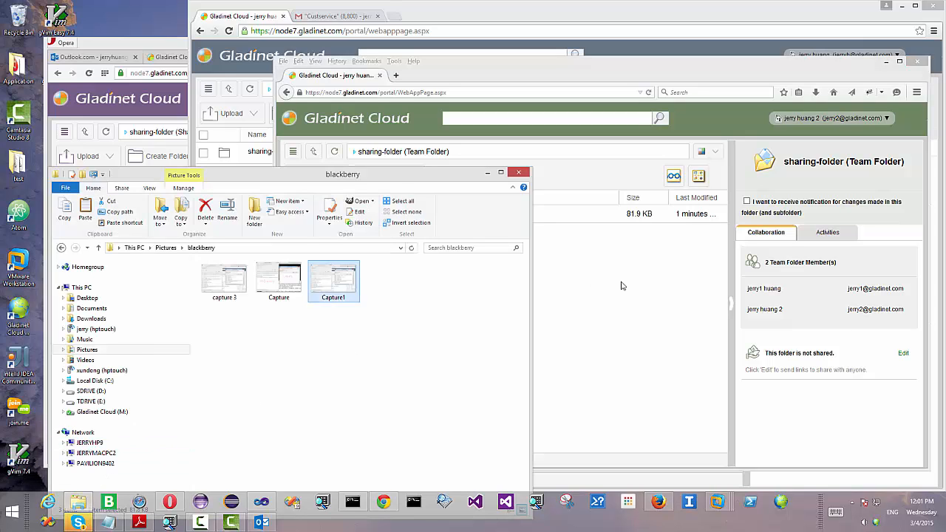
left_click(575, 291)
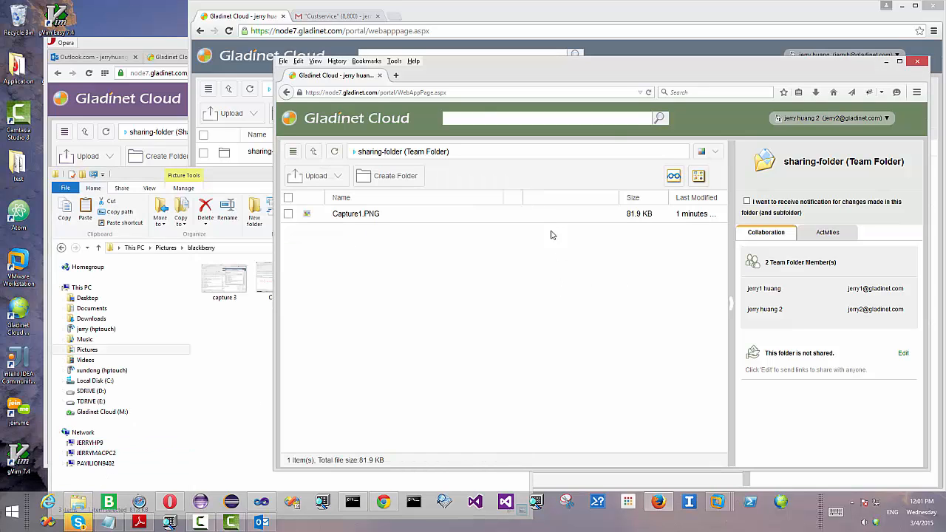
Step: In the owner's session, reopen sharing-folder from the test-sharing folder
left_click(439, 15)
left_click(306, 153)
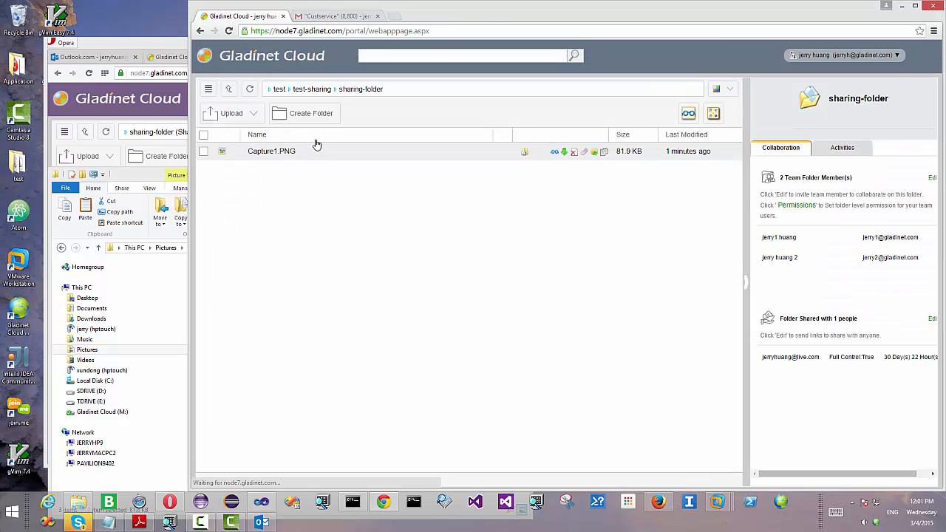
left_click(231, 90)
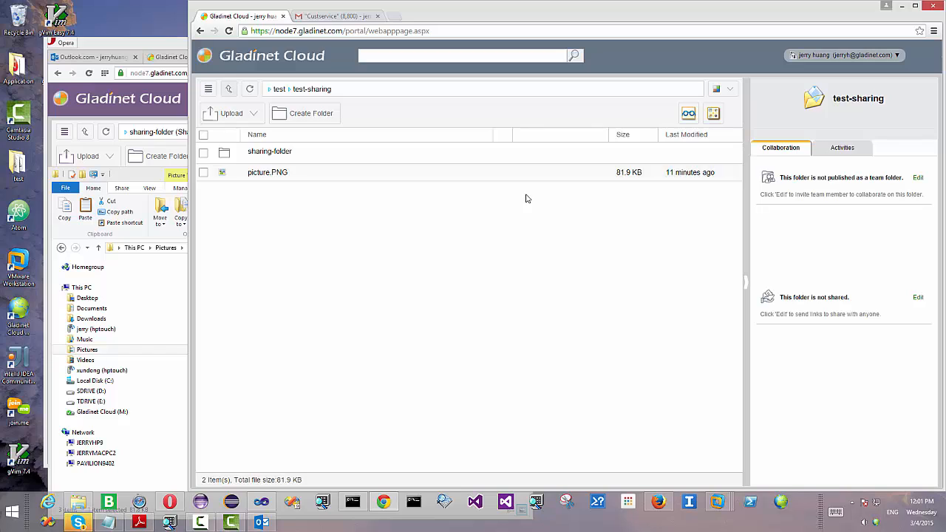
double_click(315, 153)
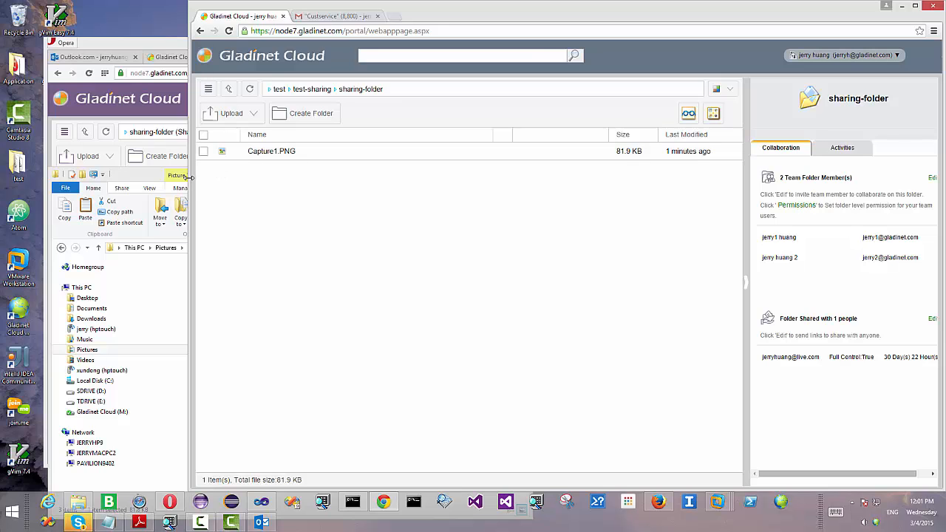
Step: Widen the owner's Chrome window leftward and bring the second member's Firefox session forward
left_click_drag(190, 176, 159, 175)
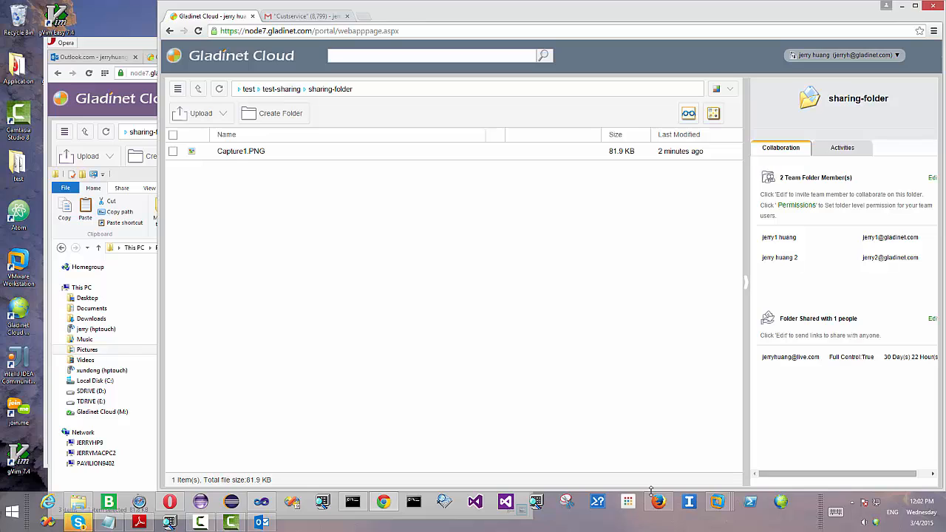
mouse_move(661, 506)
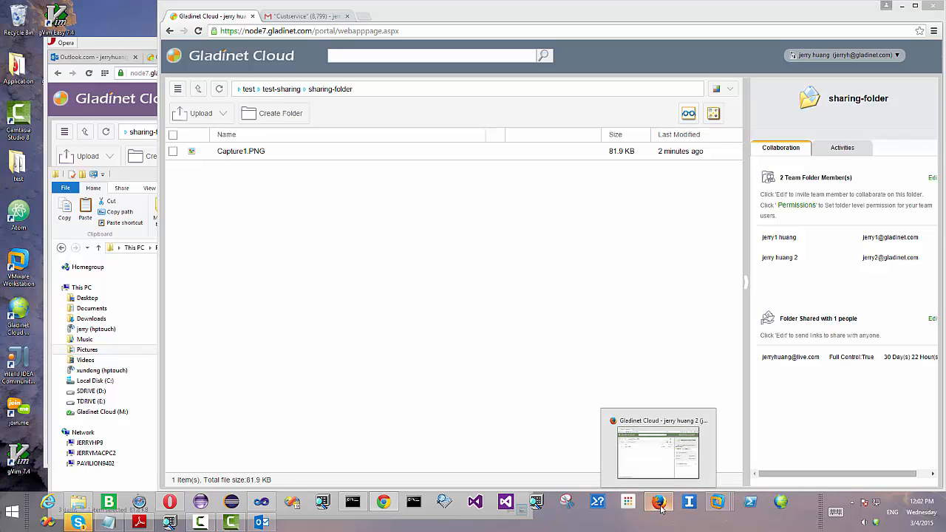
left_click(661, 506)
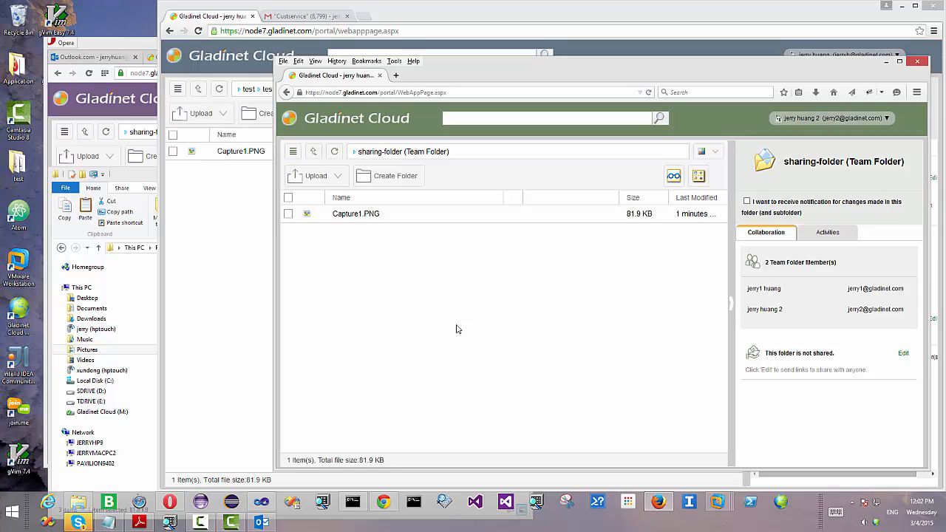
Step: Upload capture 3.PNG from the blackberry pictures folder into sharing-folder as the second member
left_click(79, 503)
left_click(273, 286)
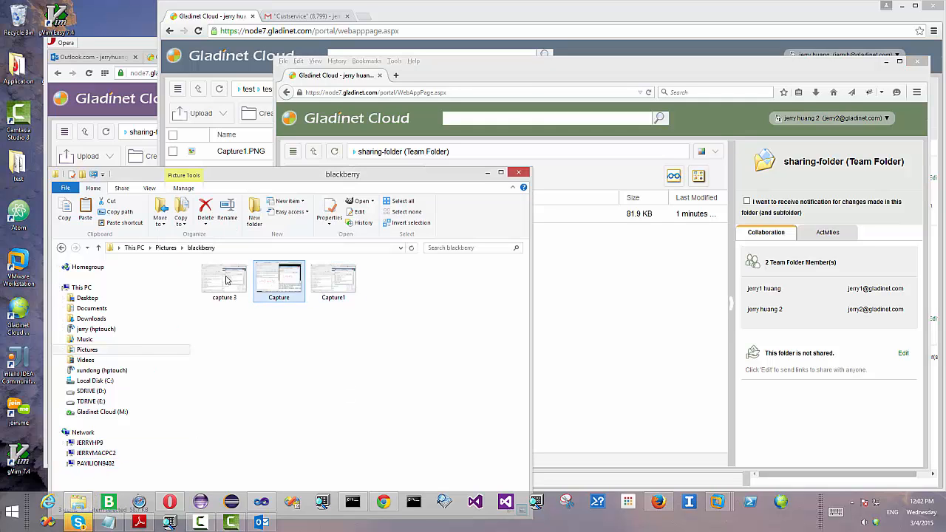
left_click_drag(226, 281, 647, 348)
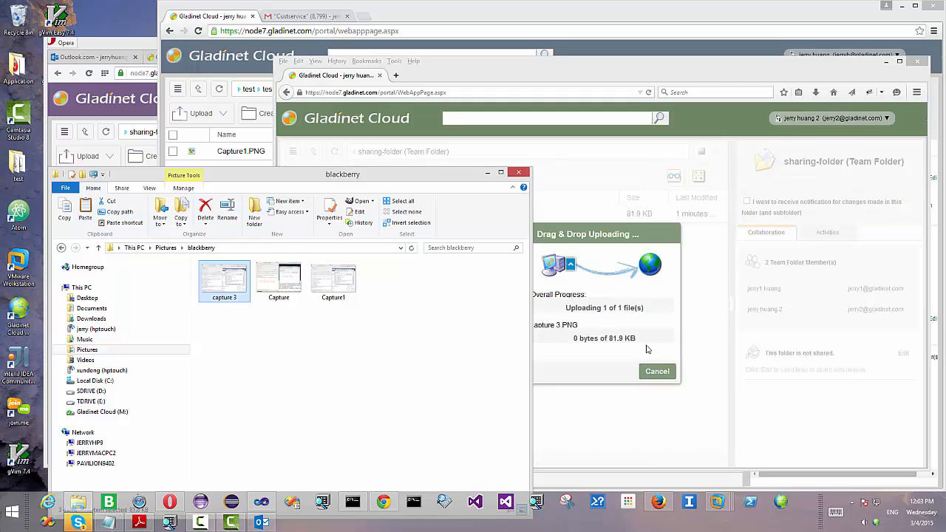
left_click(485, 176)
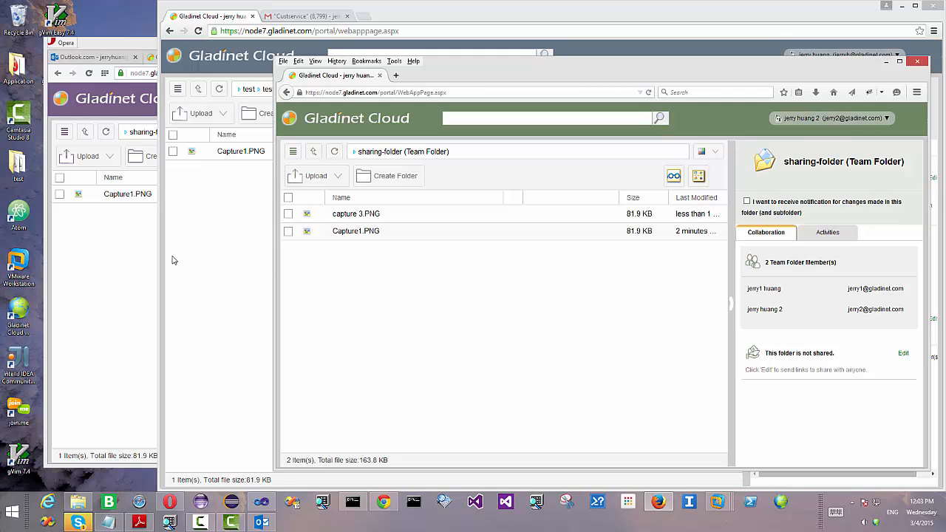
Step: Refresh the owner's and external user's views to confirm capture 3.PNG appears
left_click(233, 251)
left_click(218, 90)
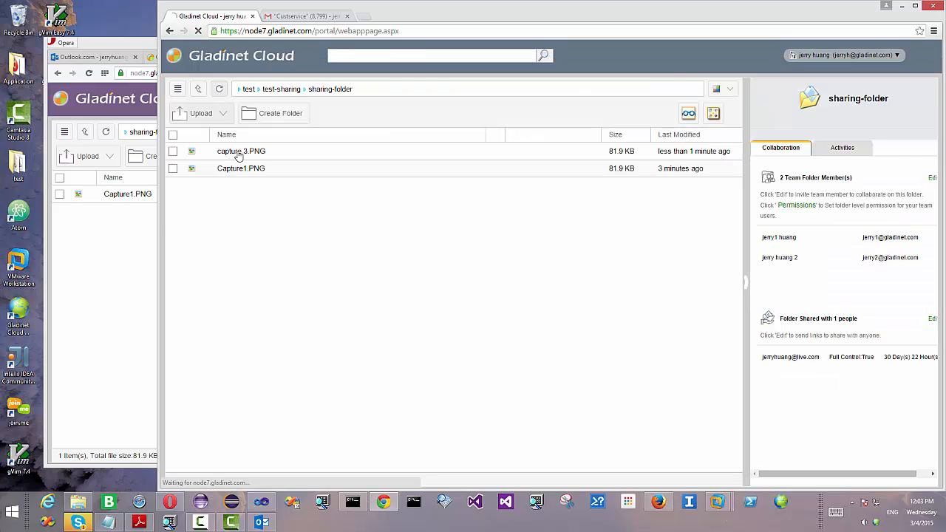
left_click(130, 155)
left_click(108, 131)
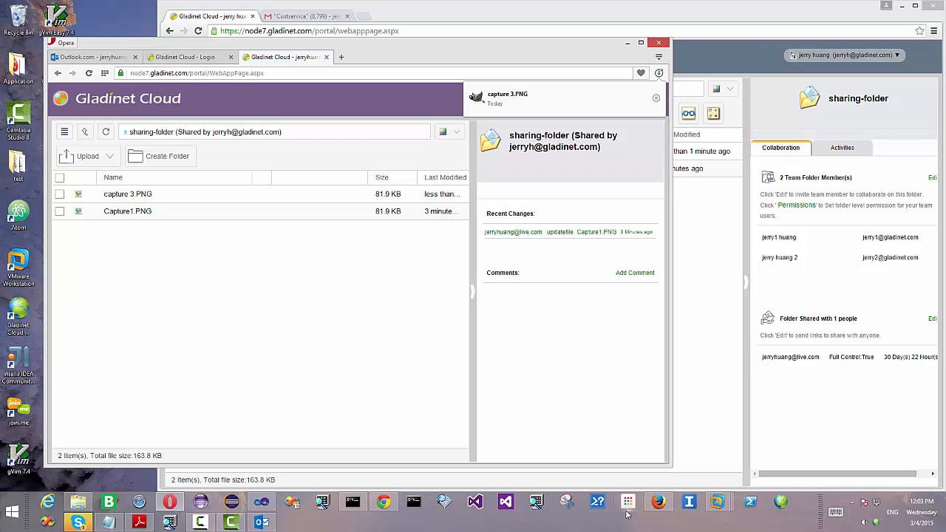
left_click(270, 525)
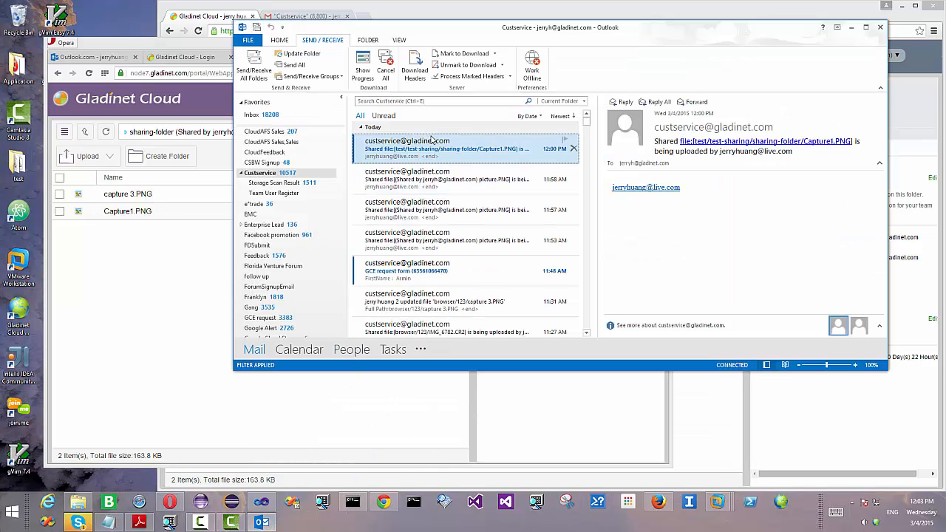
Step: Update the Outlook folder, open the 12:04 PM capture 3.PNG notification, then return to Chrome
left_click(300, 56)
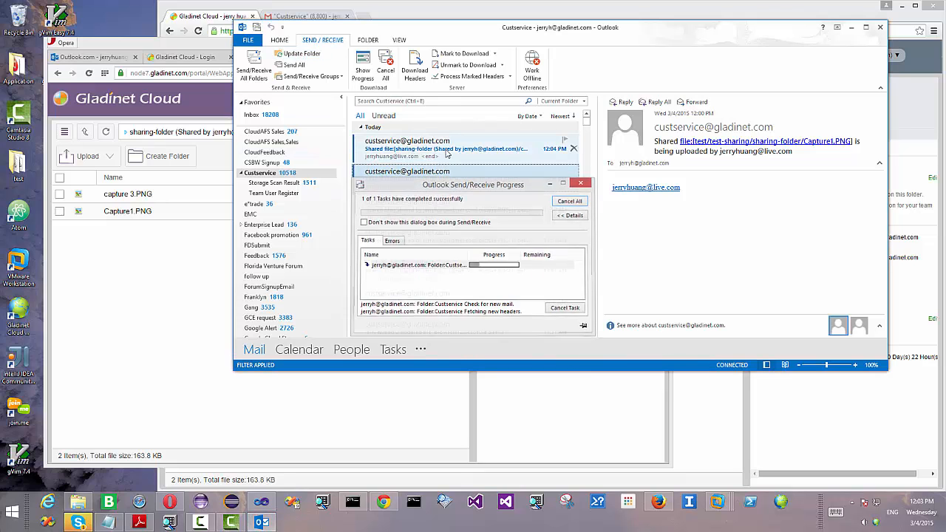
left_click(430, 152)
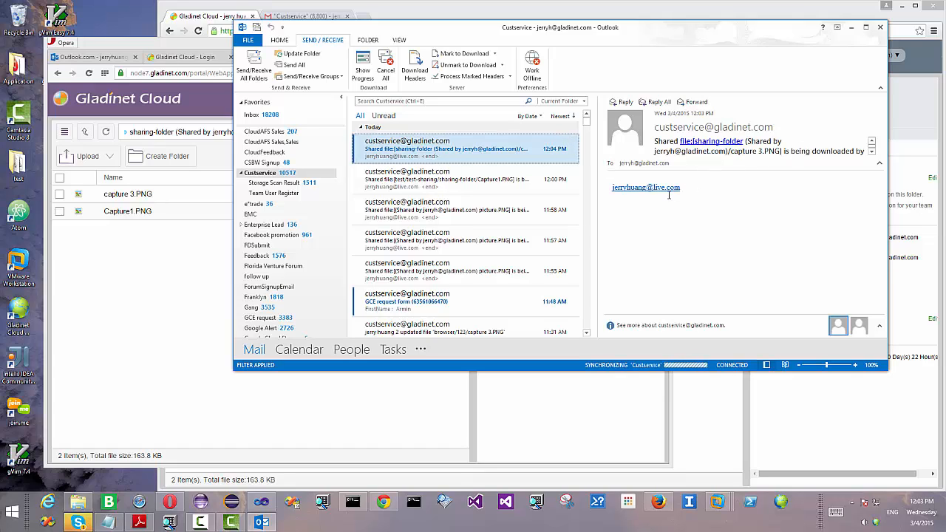
left_click(492, 11)
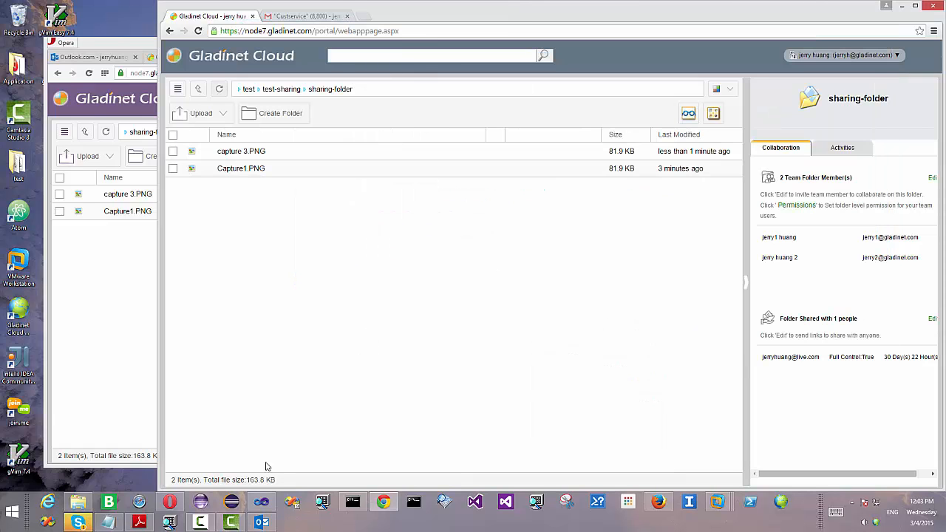
mouse_move(84, 525)
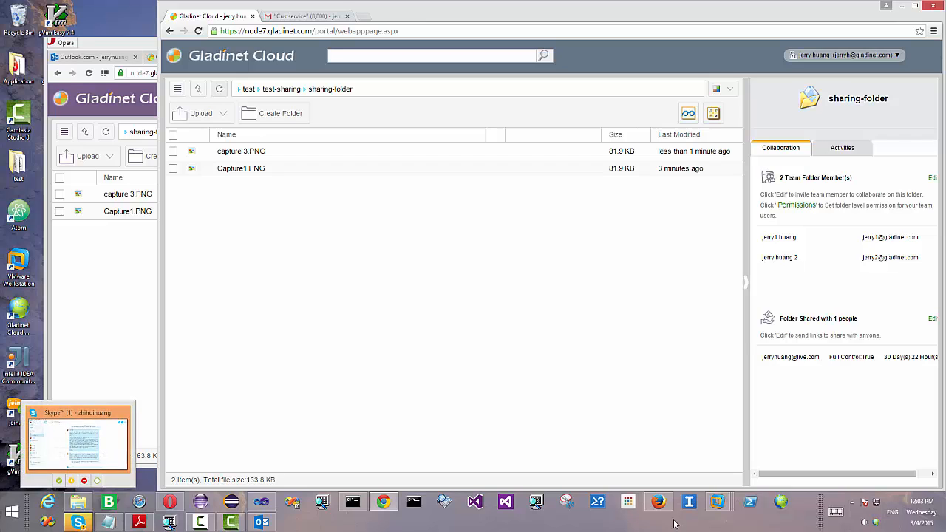
left_click(201, 523)
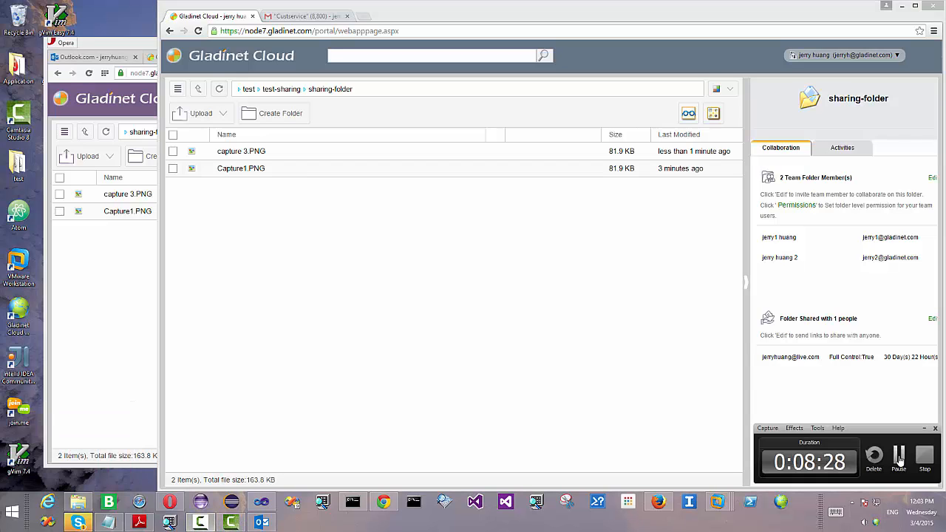